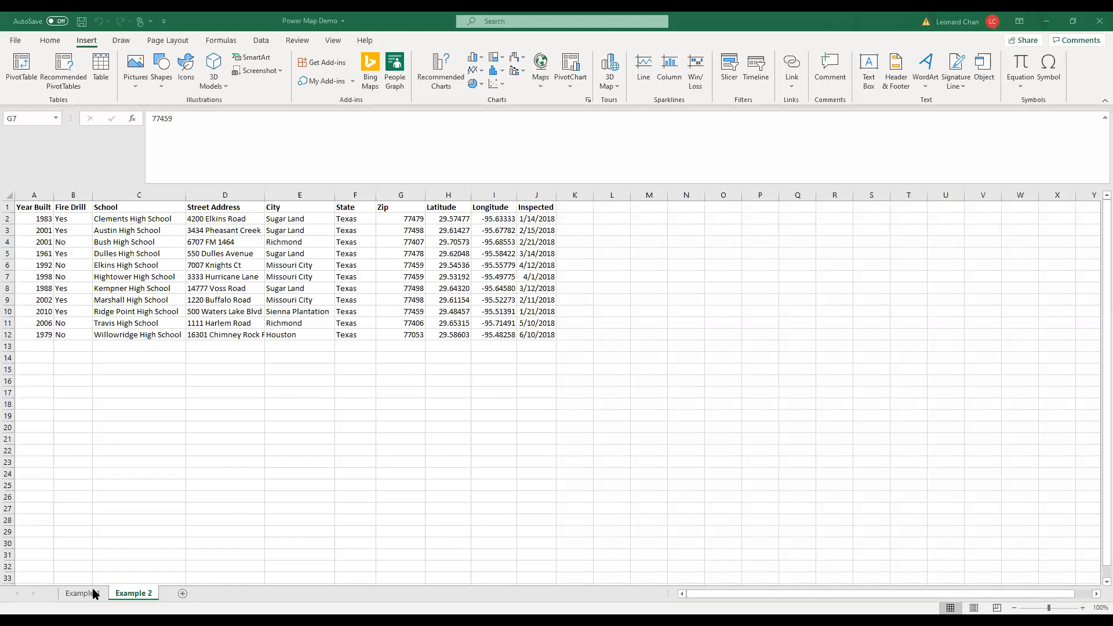
# Switch to the Example 1 sheet and open 3D Maps for the fire department data
pyautogui.click(82, 594)
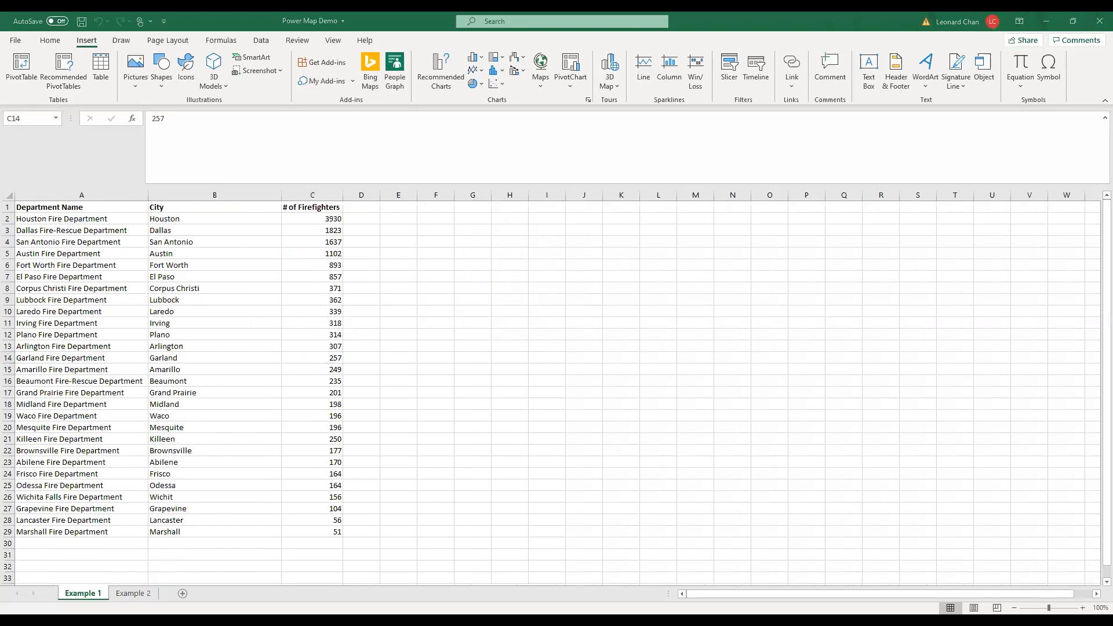
pyautogui.click(396, 371)
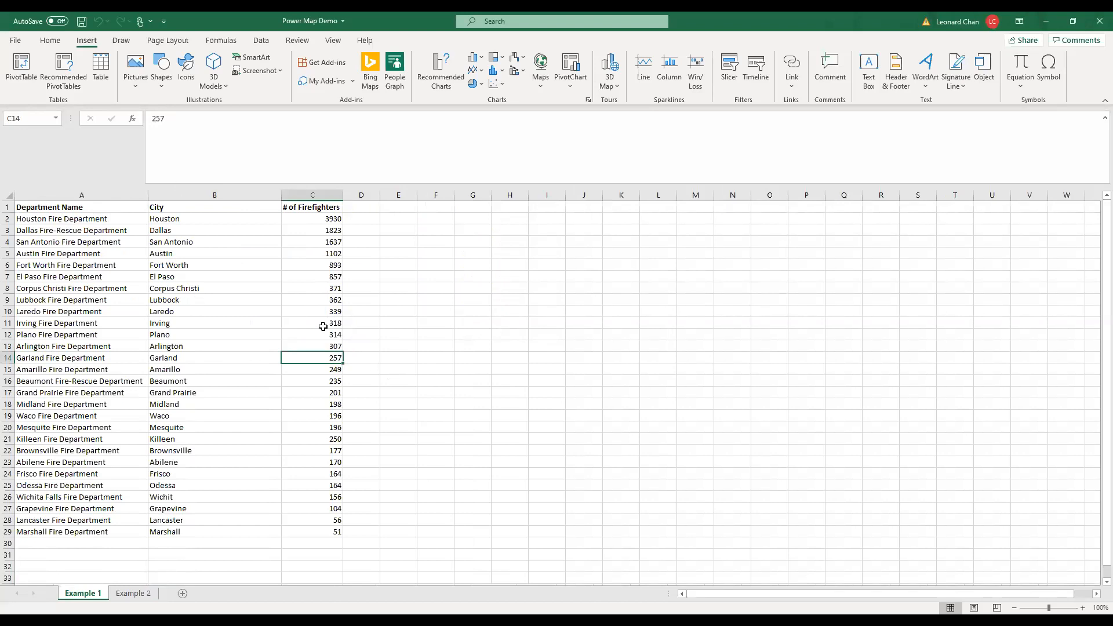
pyautogui.click(264, 256)
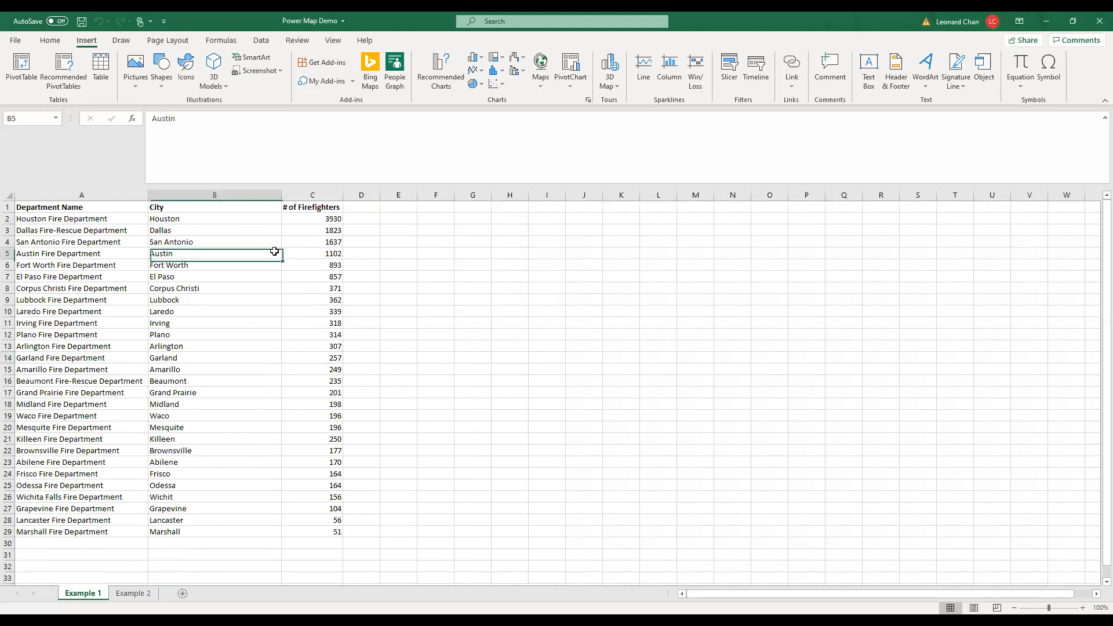
pyautogui.click(618, 91)
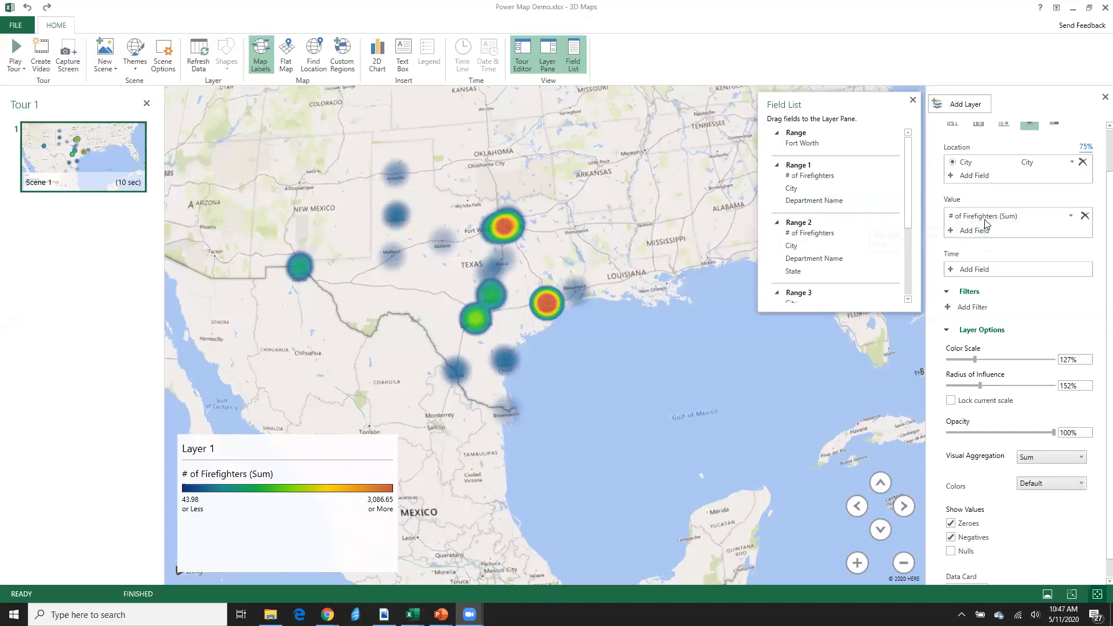
# Remove the # of Firefighters value and the City location from Layer 1
pyautogui.moveTo(983, 218); pyautogui.dragTo(964, 229)
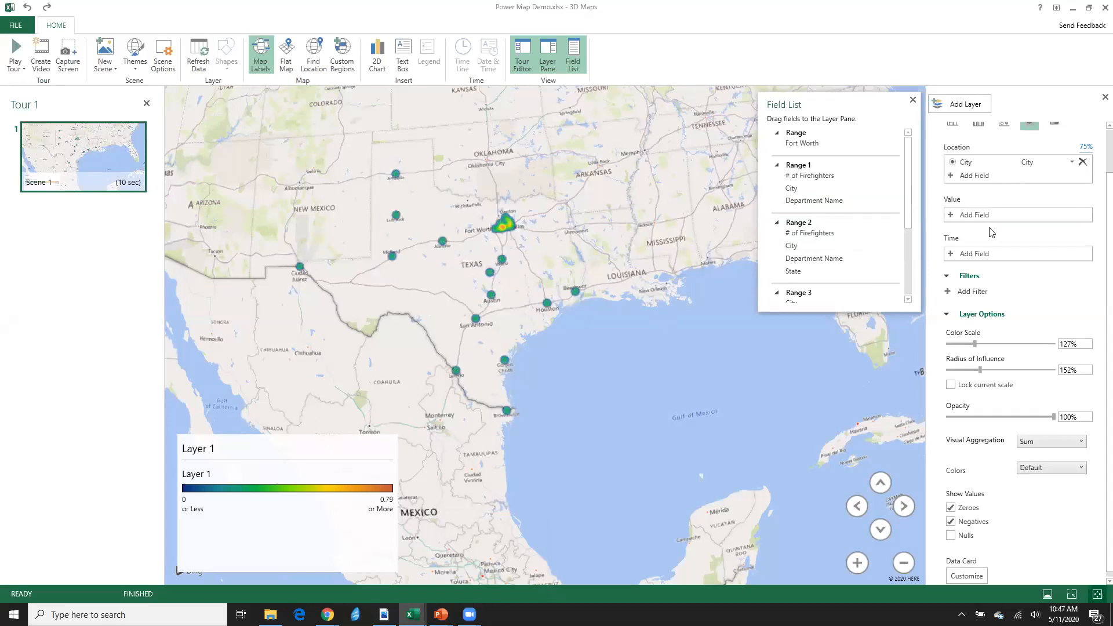
pyautogui.click(1083, 163)
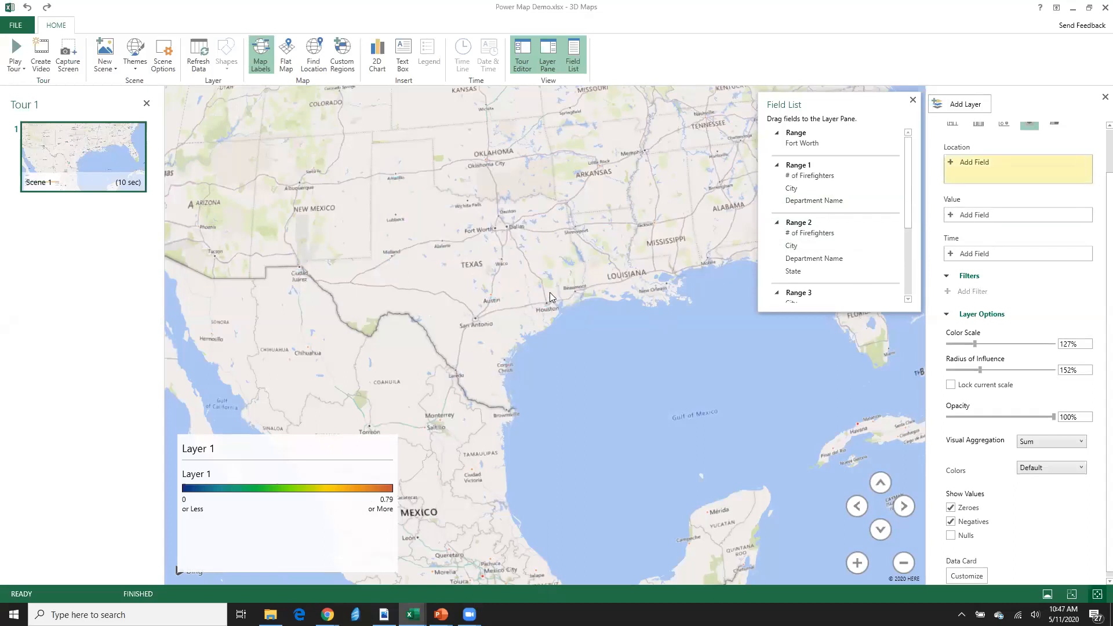
pyautogui.scroll(-5, 550, 292)
pyautogui.moveTo(547, 354); pyautogui.dragTo(525, 443)
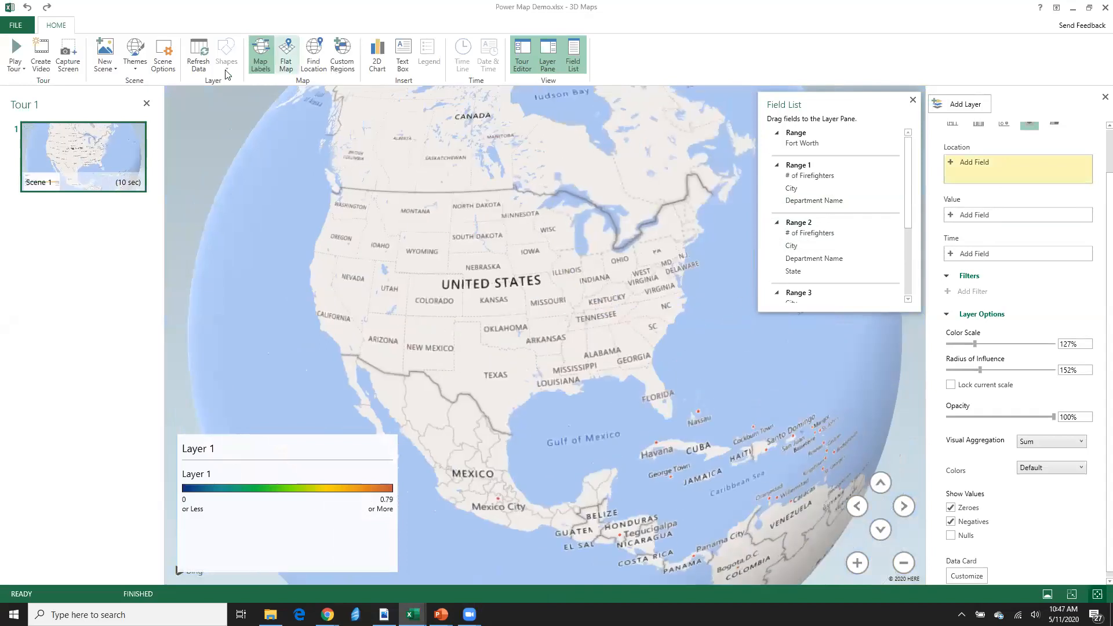
# Set City from Range 1 as Layer 1's location and # of Firefighters as its value
pyautogui.moveTo(835, 189); pyautogui.dragTo(980, 184)
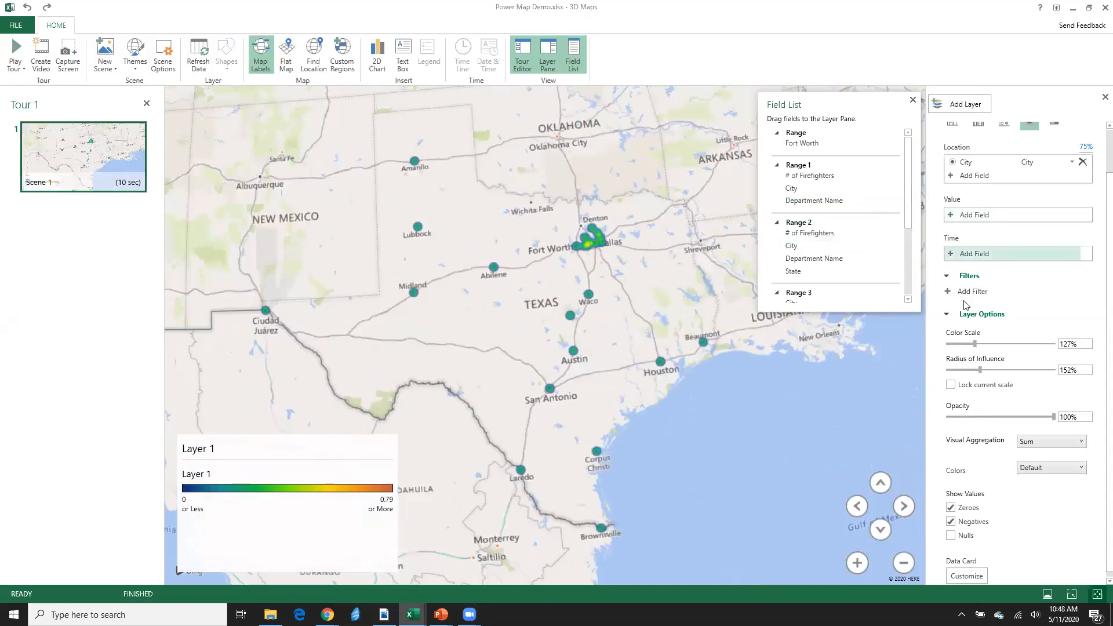
pyautogui.scroll(2, 981, 303)
pyautogui.scroll(-2, 990, 316)
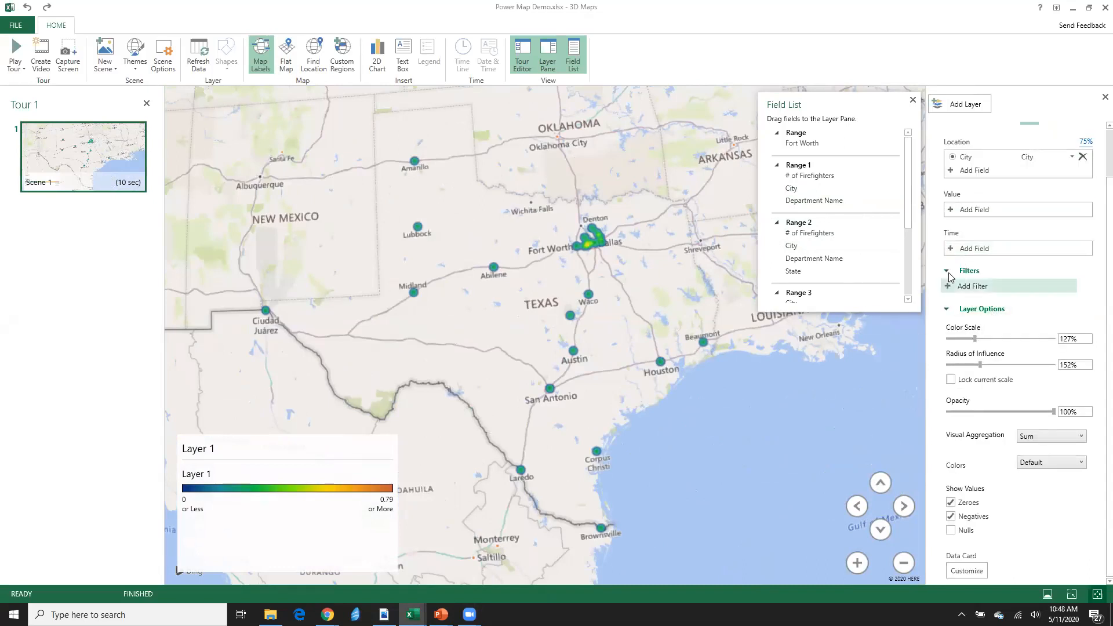
pyautogui.click(974, 213)
pyautogui.click(979, 238)
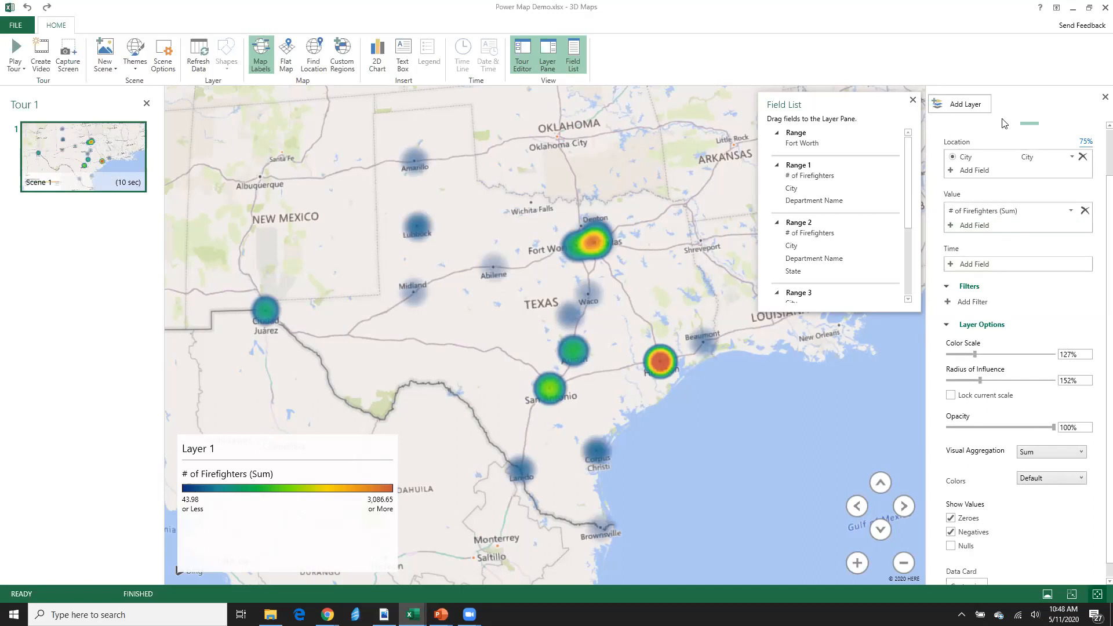
# Change Layer 1's visualization to Stacked Column and tilt and rotate the map to view the columns in 3D
pyautogui.scroll(2, 1018, 170)
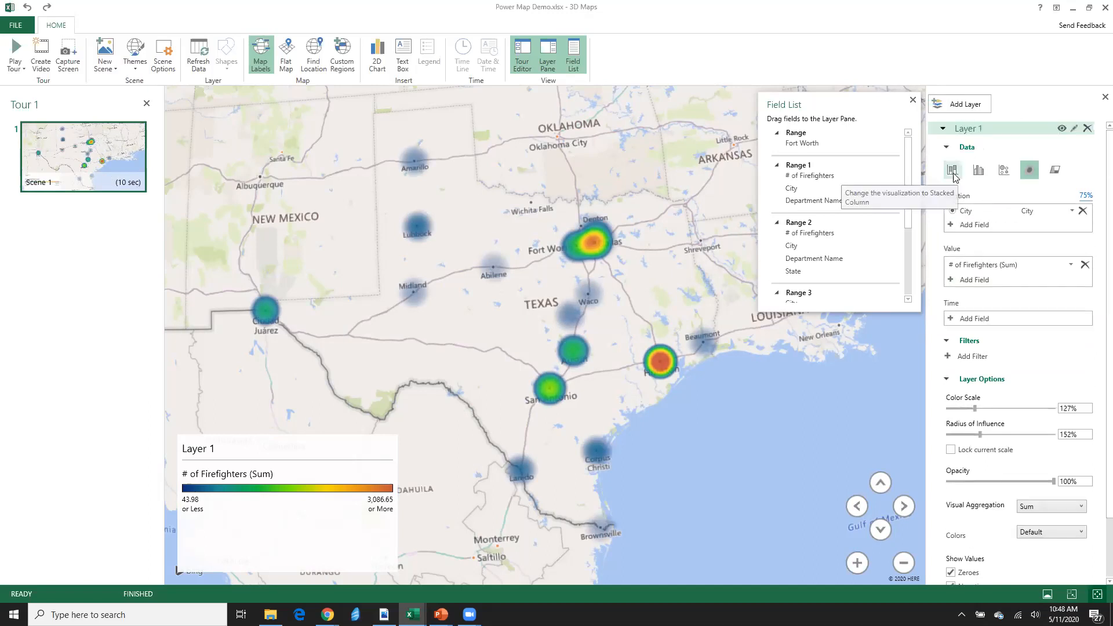
pyautogui.click(953, 171)
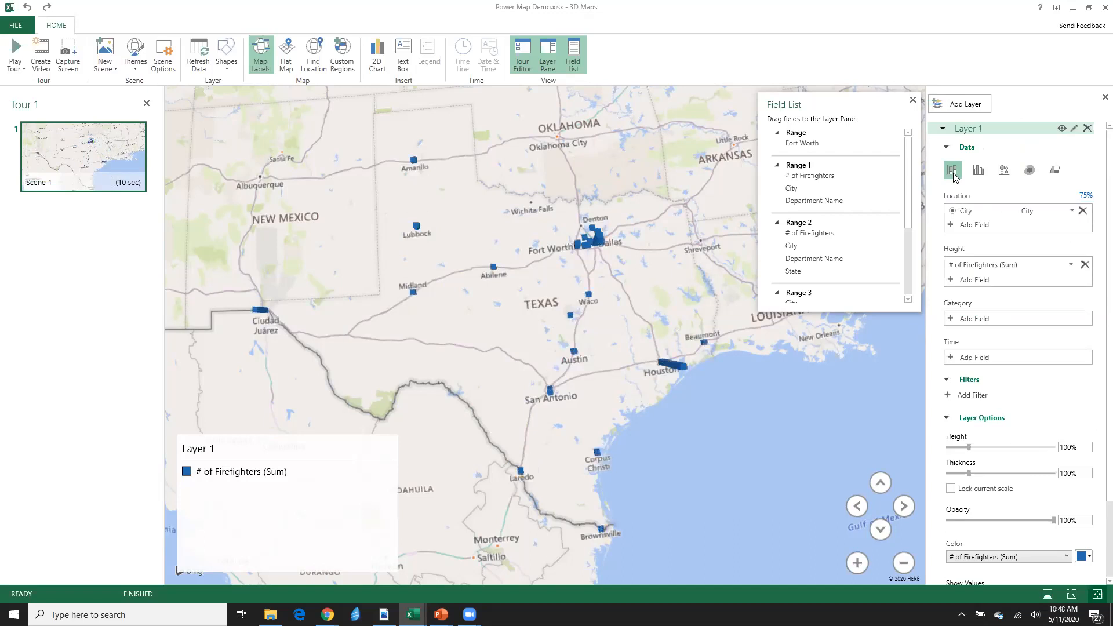
pyautogui.click(879, 530)
pyautogui.click(876, 533)
pyautogui.click(876, 532)
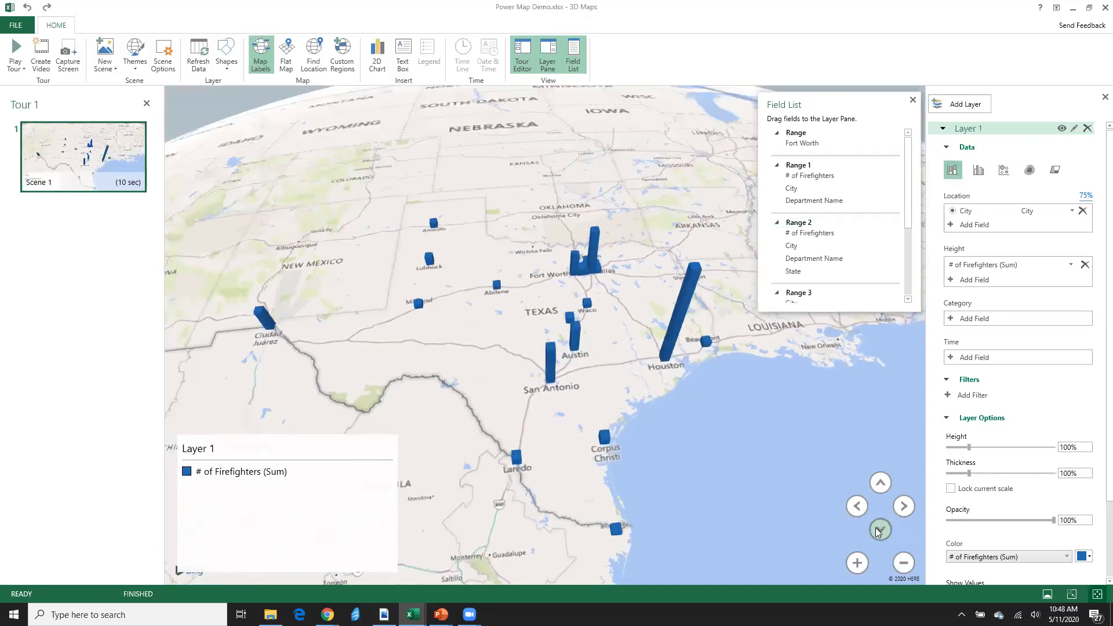
pyautogui.click(876, 533)
pyautogui.click(858, 505)
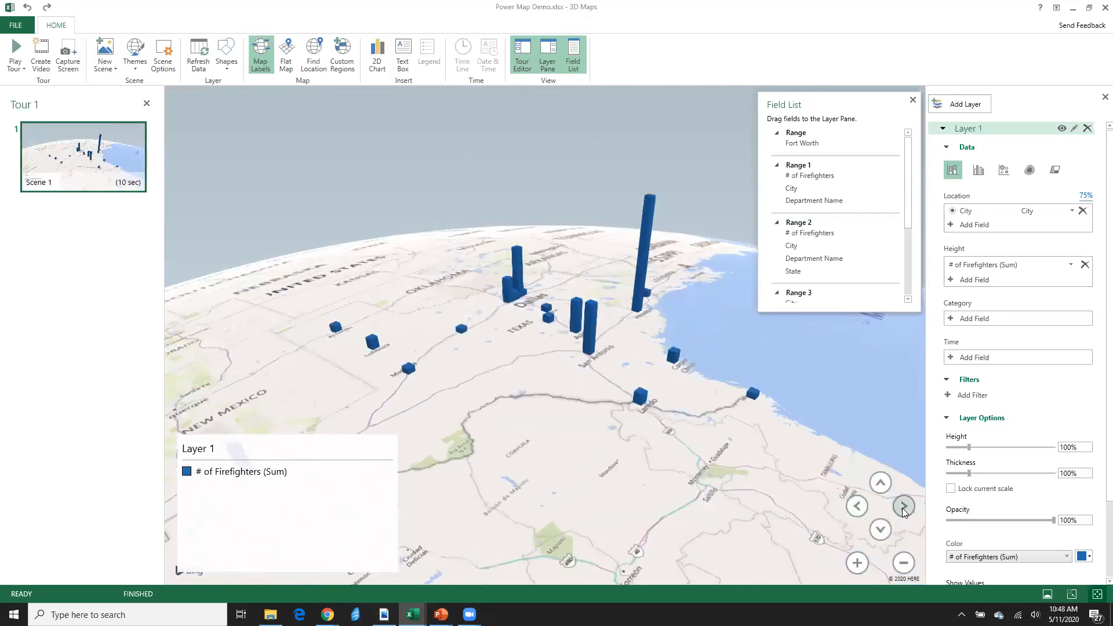
pyautogui.click(903, 507)
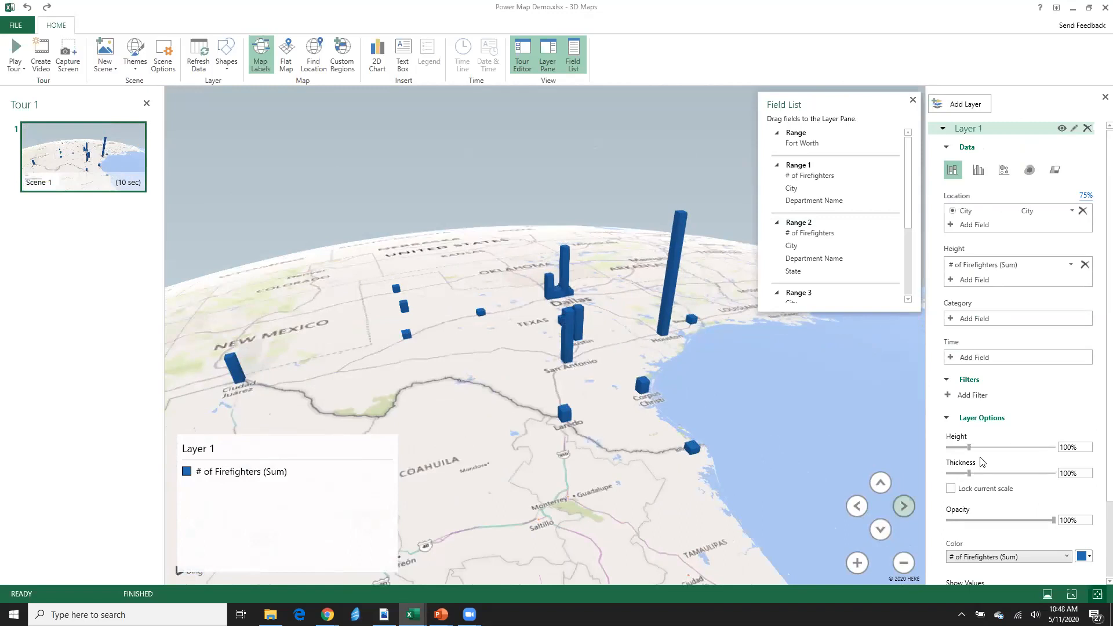
# Change Layer 1's visualization to Heat Map with a color scale of 136% and a radius of influence of 43%
pyautogui.click(1030, 169)
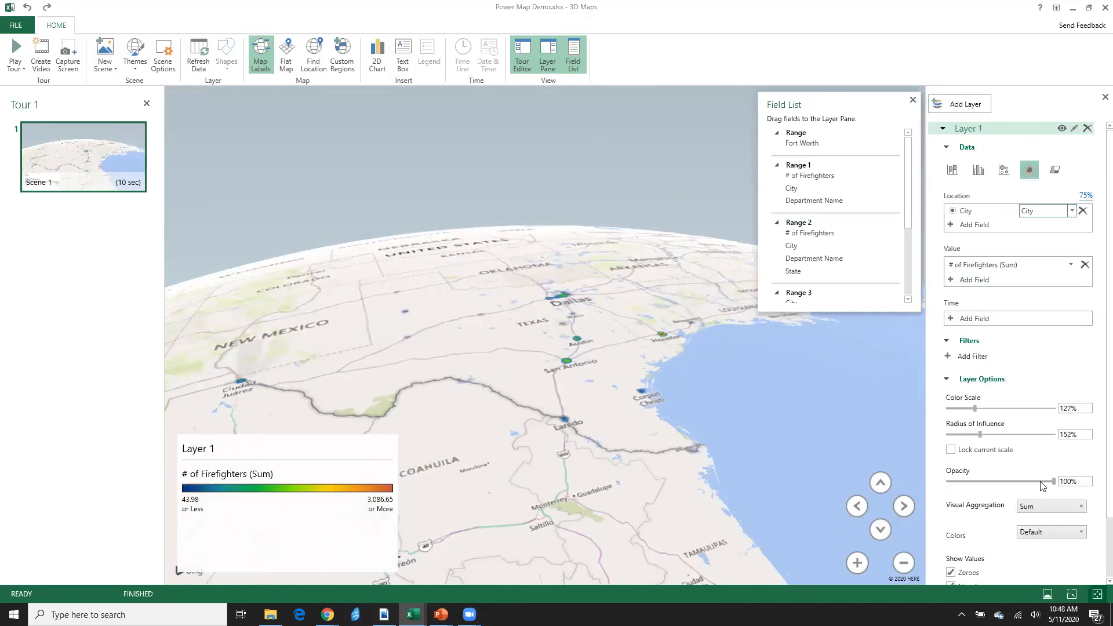
pyautogui.moveTo(976, 407); pyautogui.dragTo(939, 447)
pyautogui.moveTo(501, 394); pyautogui.dragTo(516, 441)
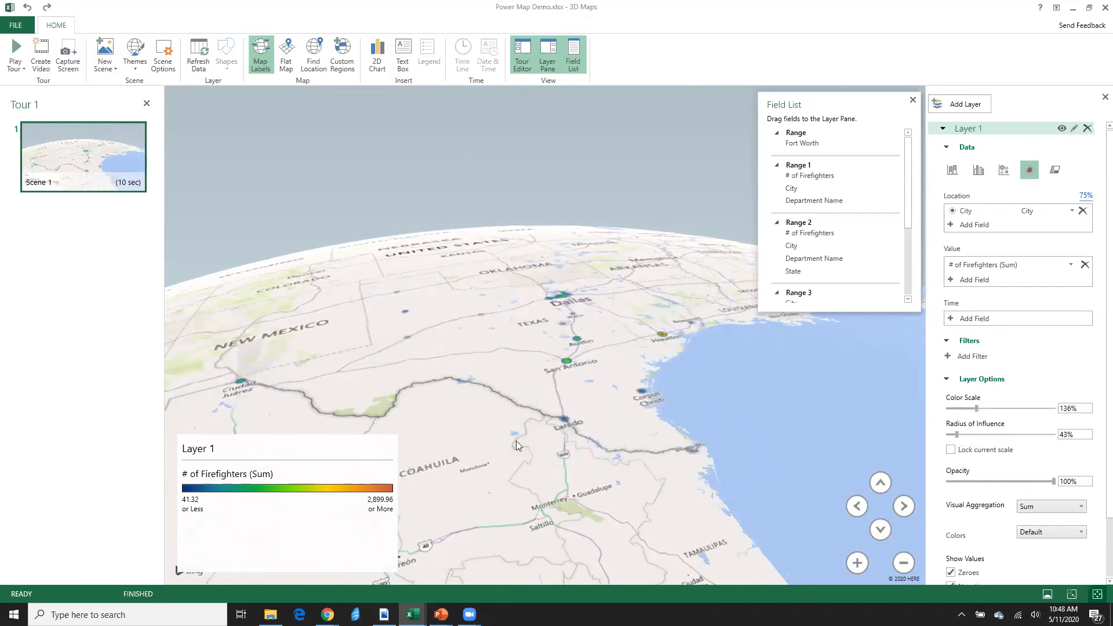
pyautogui.click(876, 479)
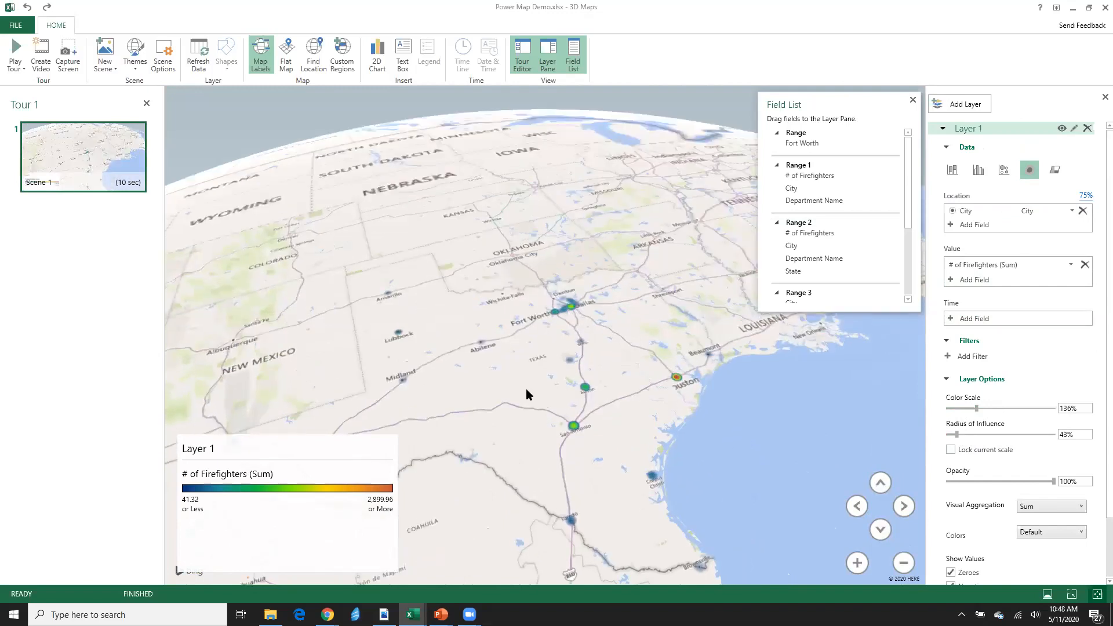
pyautogui.moveTo(526, 388); pyautogui.dragTo(569, 330)
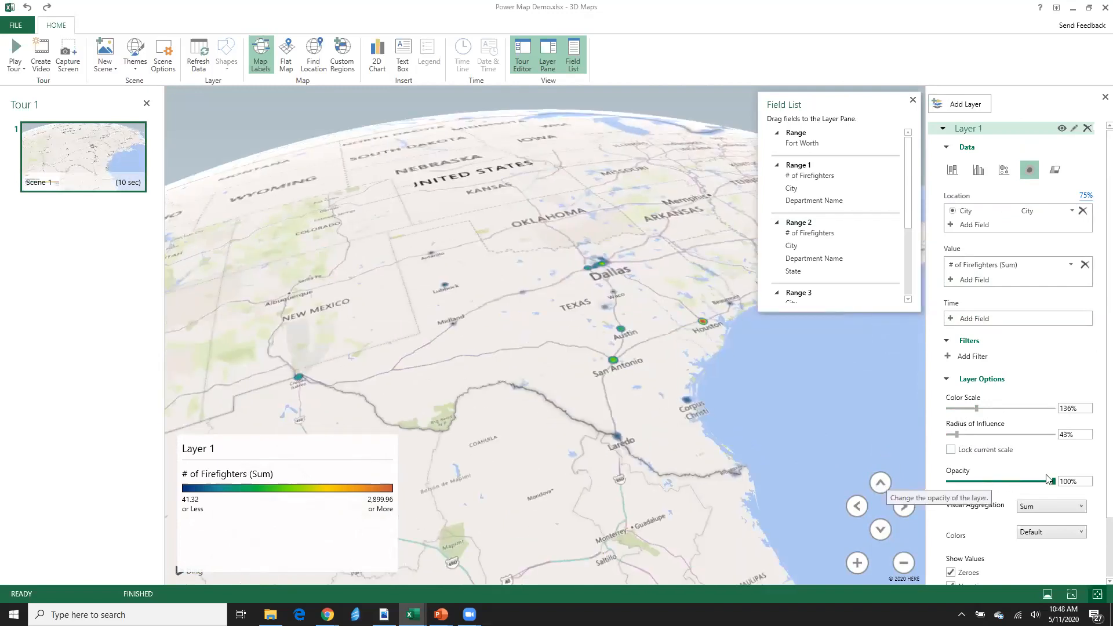
# Set the heat map's opacity to 77% and its radius of influence to 373%
pyautogui.click(993, 484)
pyautogui.moveTo(971, 487); pyautogui.dragTo(955, 488)
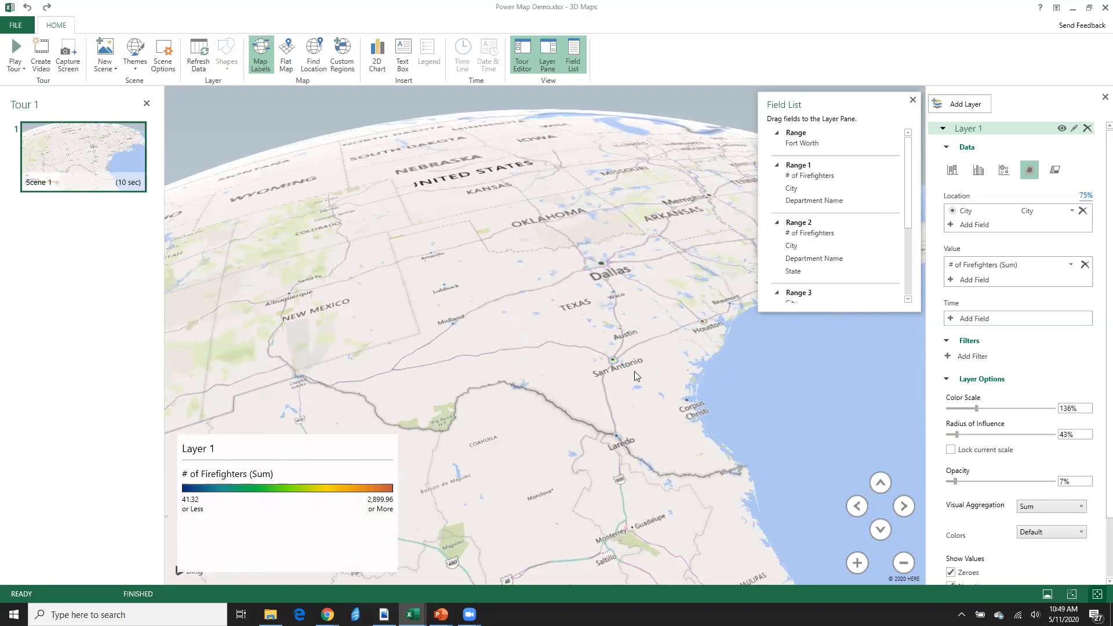
pyautogui.scroll(3, 634, 371)
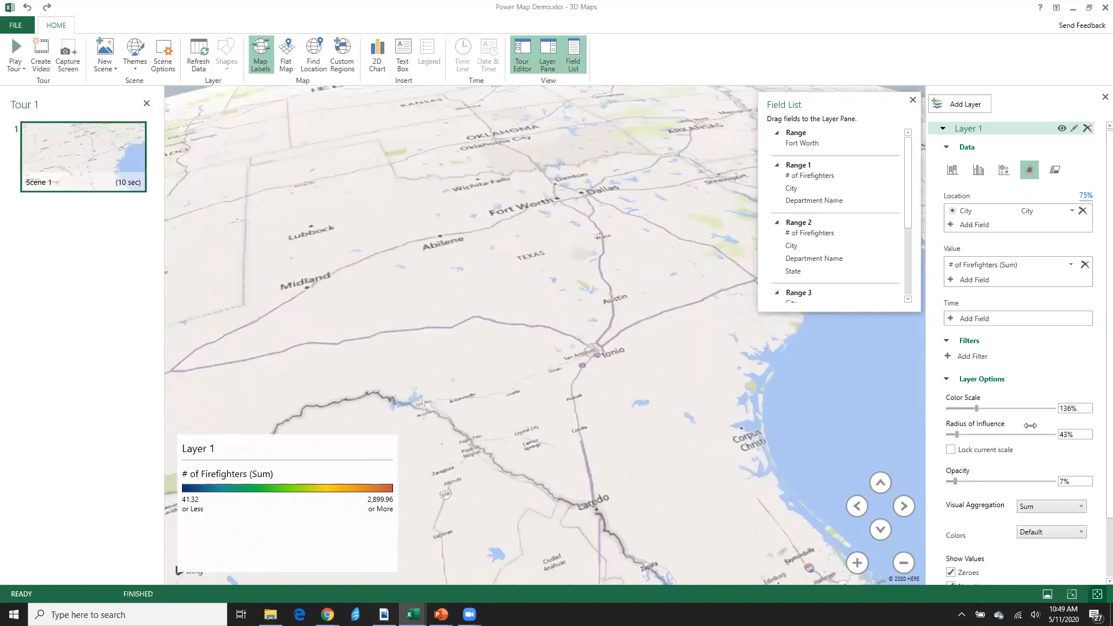
pyautogui.moveTo(956, 480); pyautogui.dragTo(1029, 481)
# Add a # of Firefighters filter to Layer 1 and limit its range to between 51 and 440
pyautogui.click(970, 357)
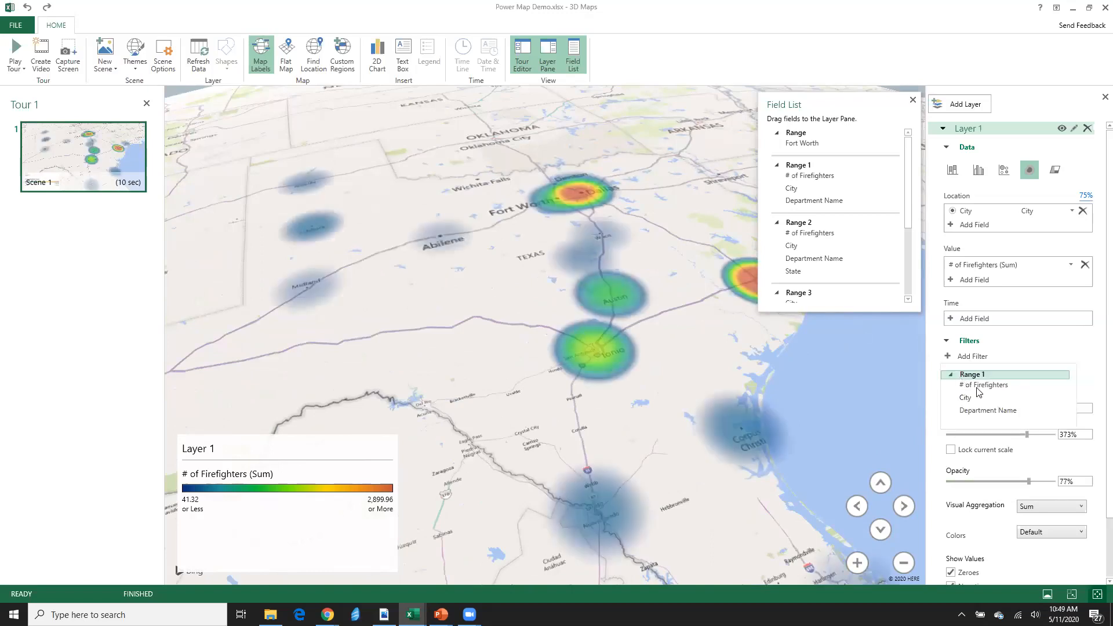
pyautogui.click(981, 386)
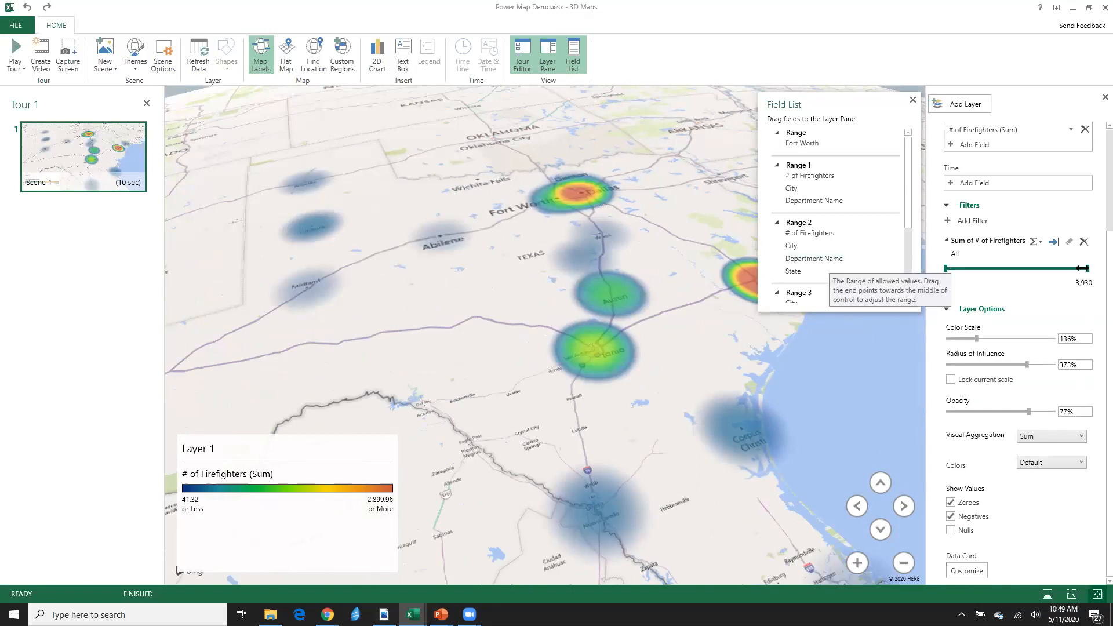
pyautogui.click(984, 270)
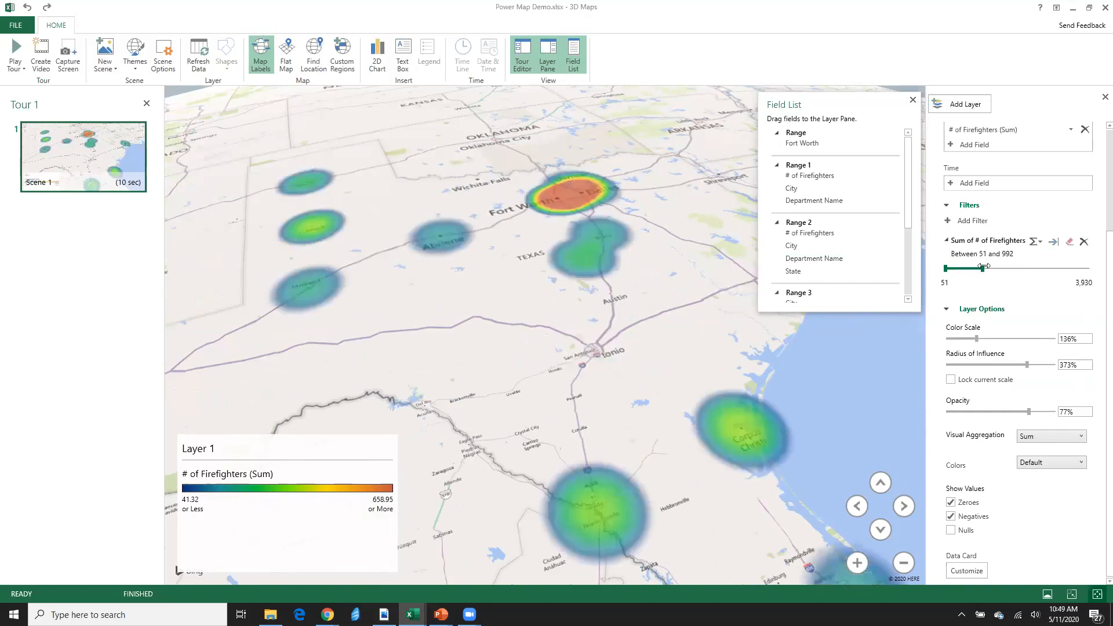
pyautogui.click(963, 269)
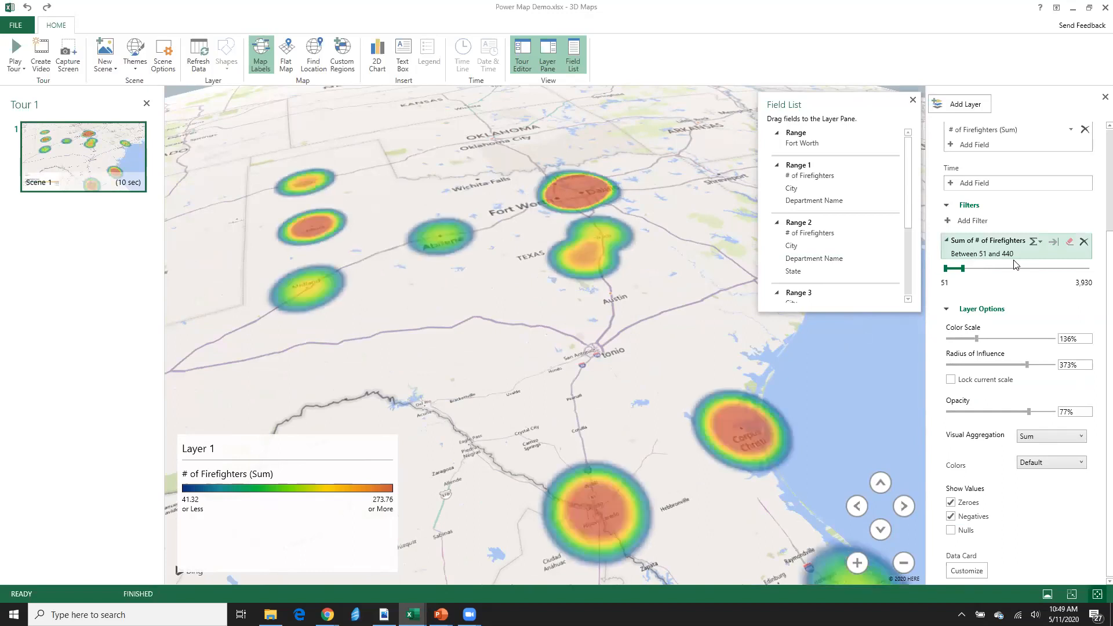
# Change the # of Firefighters filter range to between 424 and 3,930
pyautogui.click(954, 268)
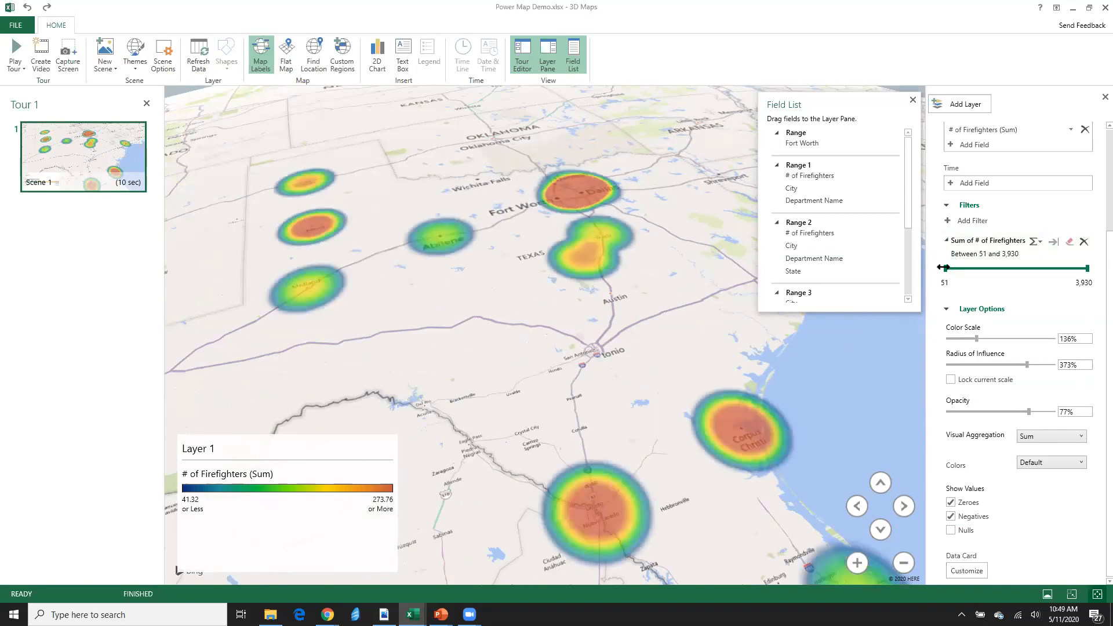
pyautogui.click(1010, 268)
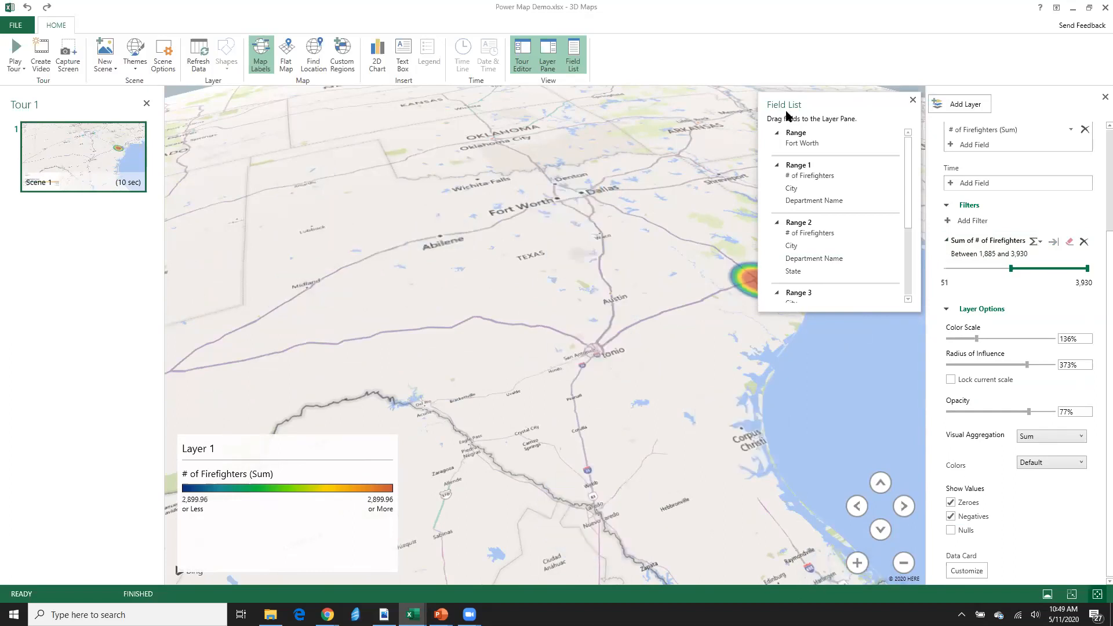
pyautogui.moveTo(1010, 267); pyautogui.dragTo(958, 268)
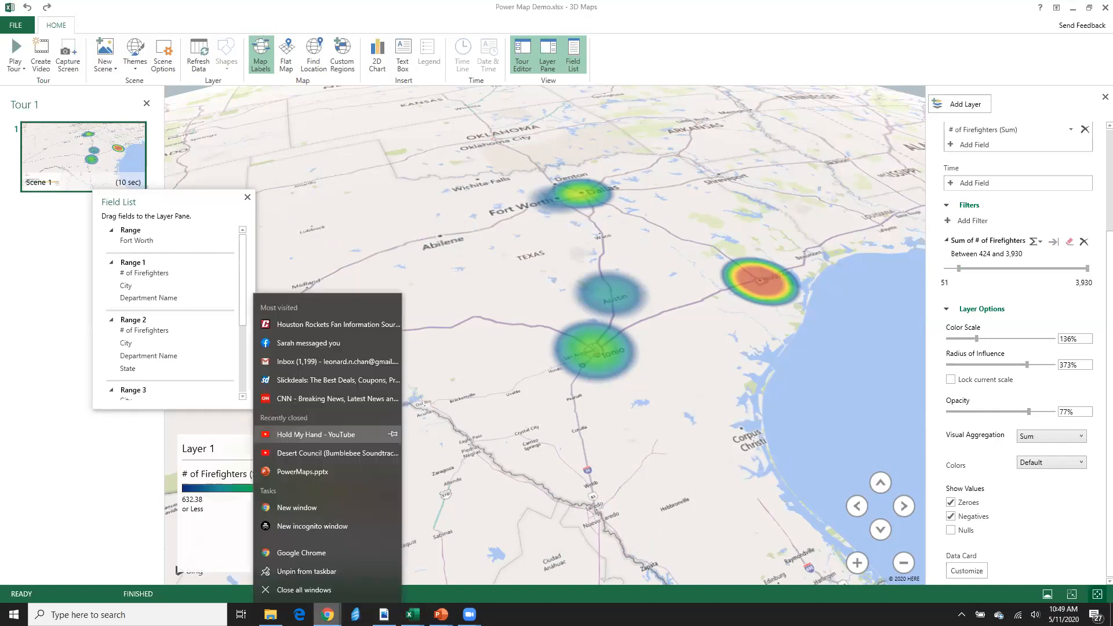
# Open Google Maps in a new Chrome window and search for "cowboy stadium"
pyautogui.click(333, 515)
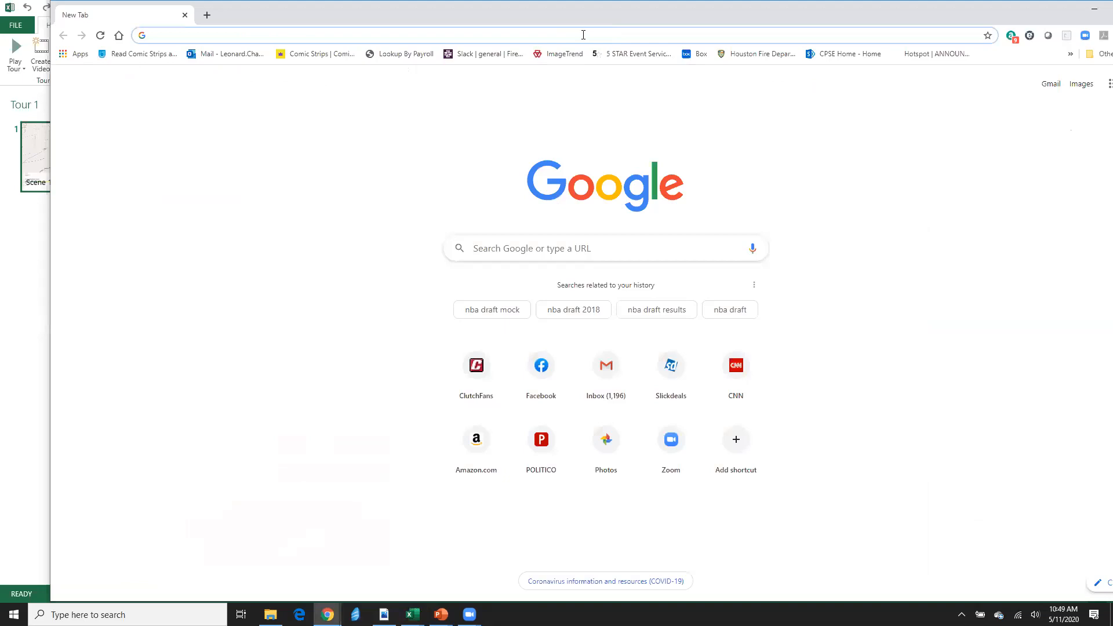
pyautogui.write('map')
pyautogui.press('Return')
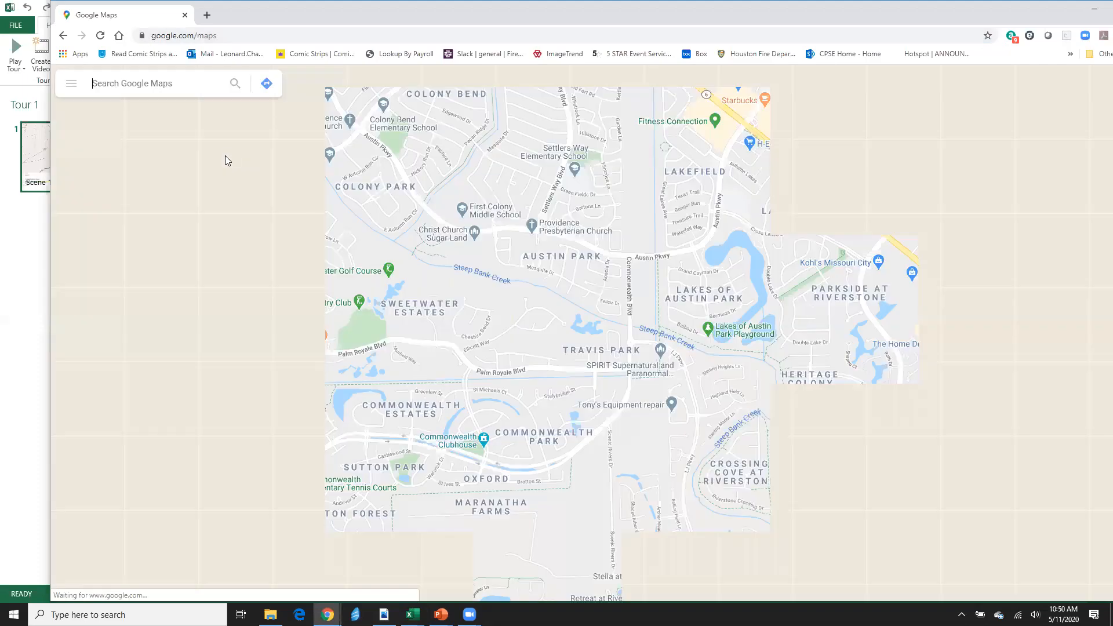
pyautogui.click(168, 86)
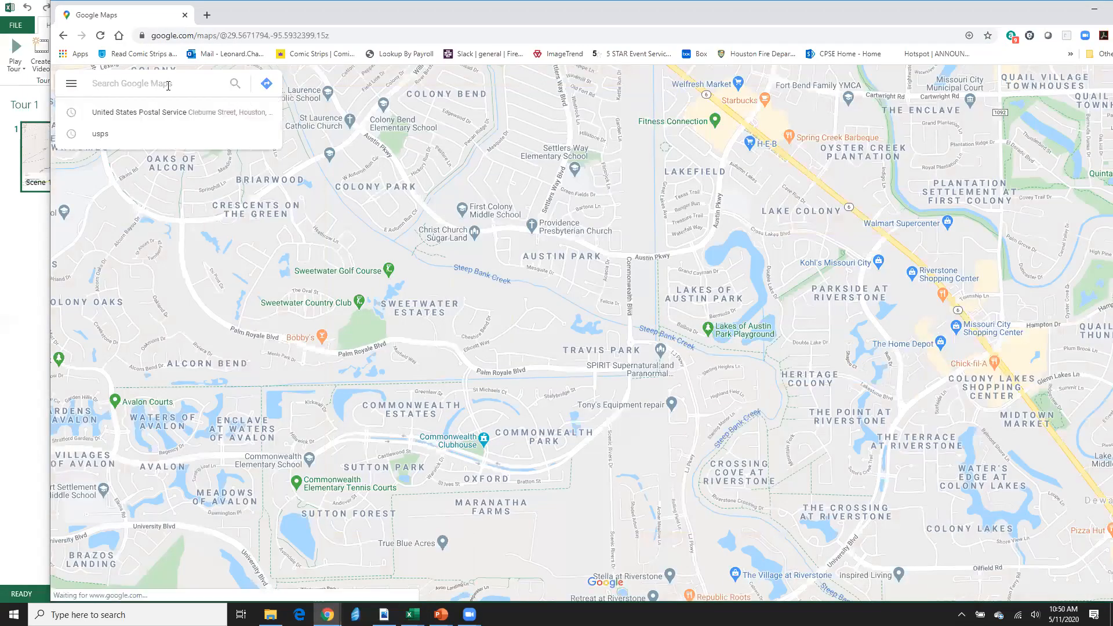
pyautogui.write('cowboy stadium')
pyautogui.press('Return')
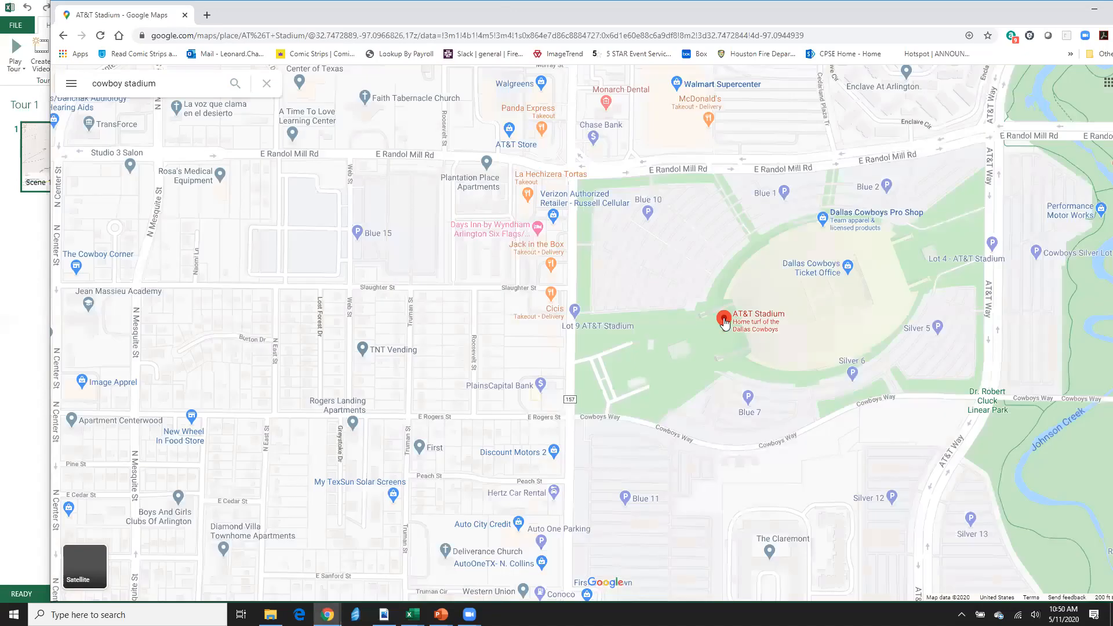
# Look up the location details at the AT&T Stadium marker with What's here?
pyautogui.click(724, 320)
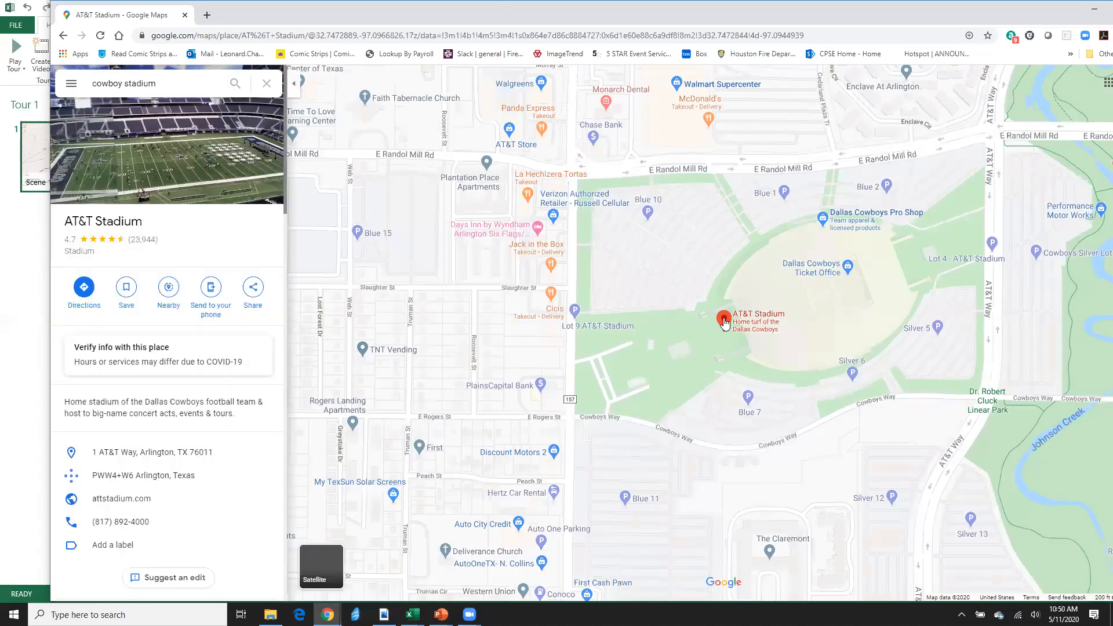
pyautogui.rightClick(724, 322)
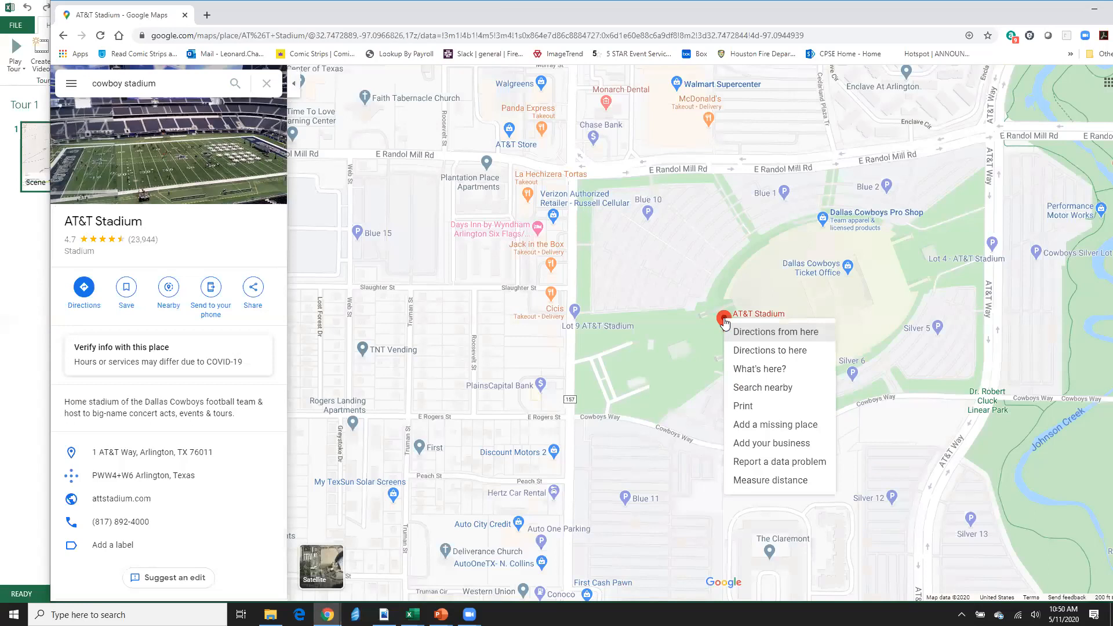
pyautogui.click(756, 370)
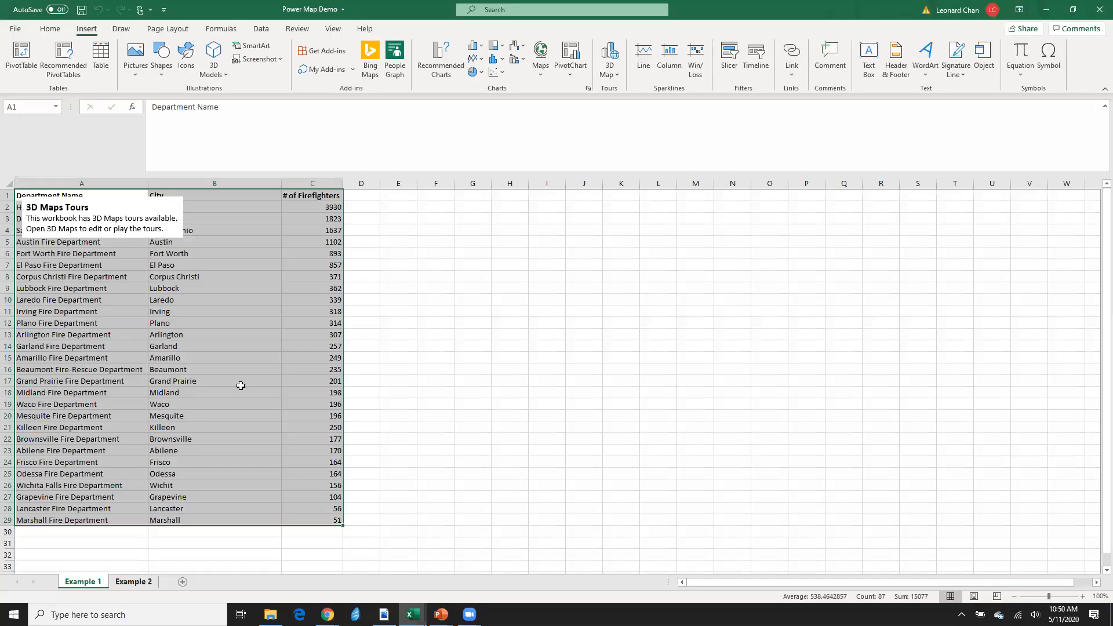
# Open the Example 2 worksheet and start a new 3D Maps tour from its school data
pyautogui.hotkey('ctrl', 'pagedown')
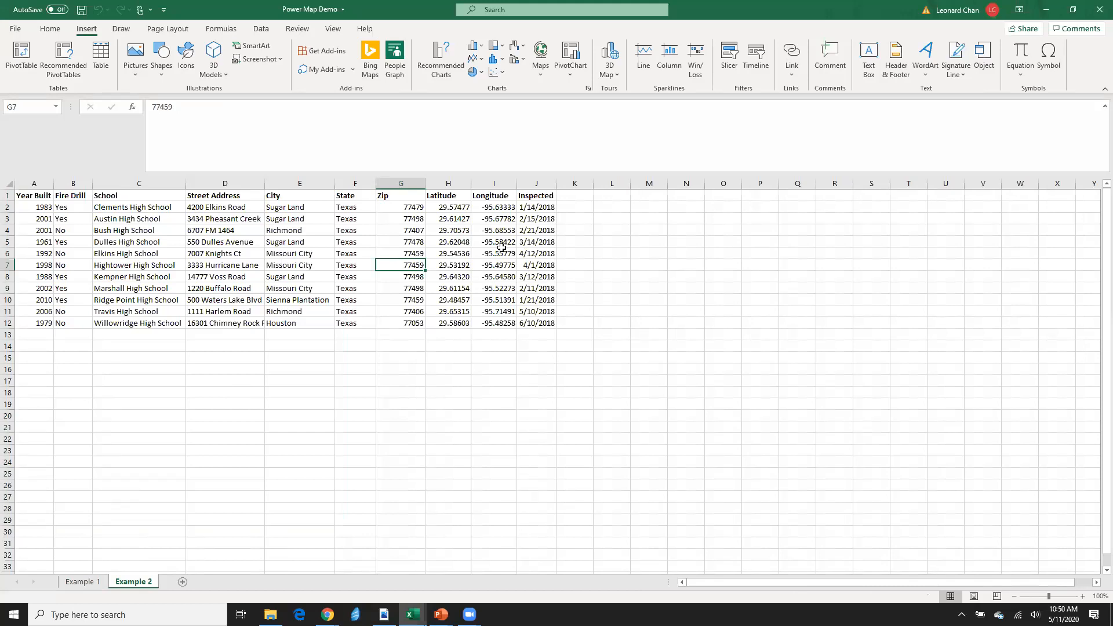
pyautogui.press('Down')
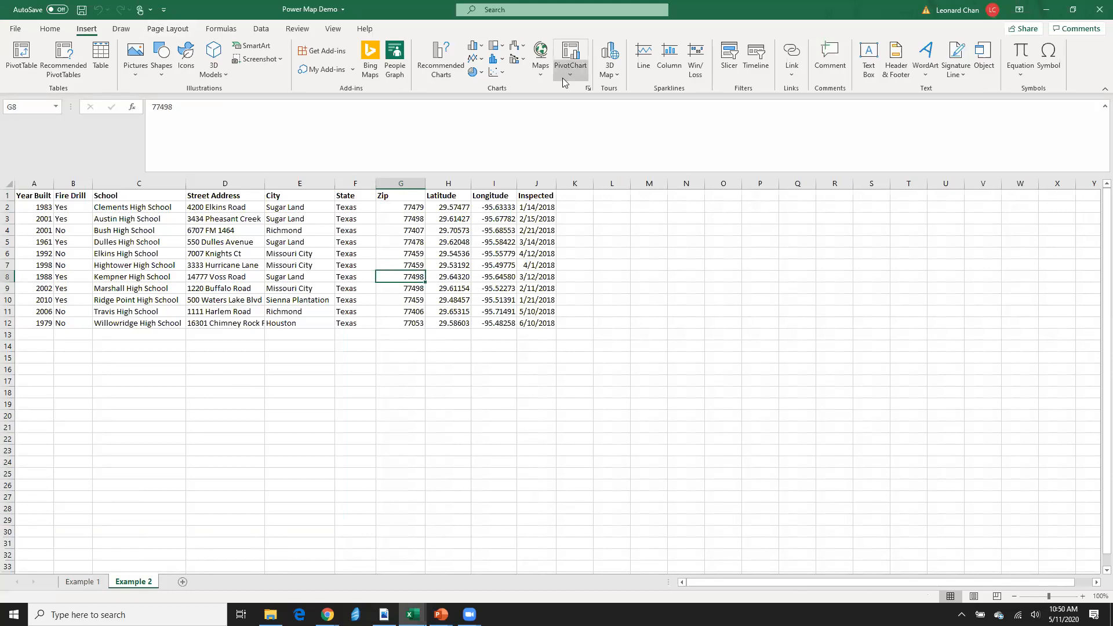
pyautogui.click(609, 68)
pyautogui.click(650, 91)
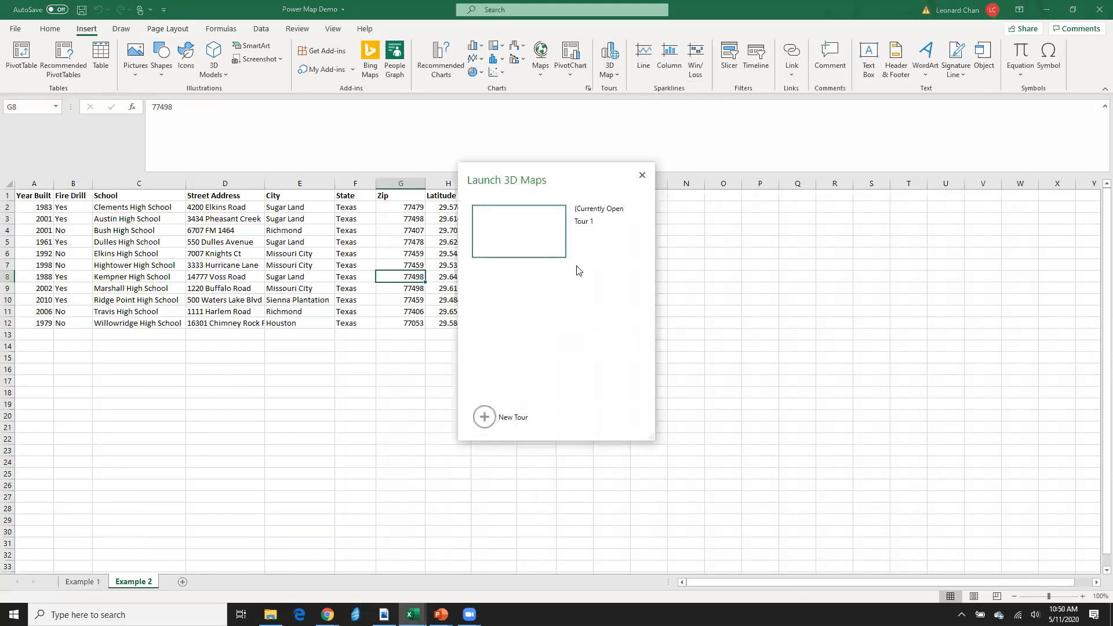
pyautogui.click(498, 418)
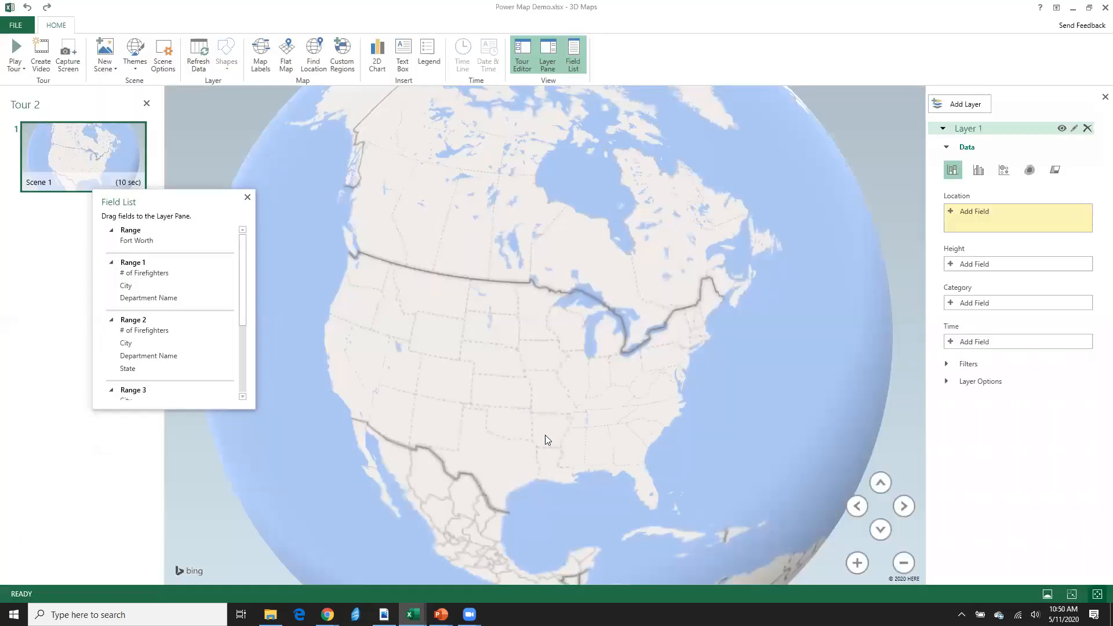
# Add Latitude from the school data as Layer 1's location field and close the field list
pyautogui.moveTo(548, 440); pyautogui.dragTo(558, 352)
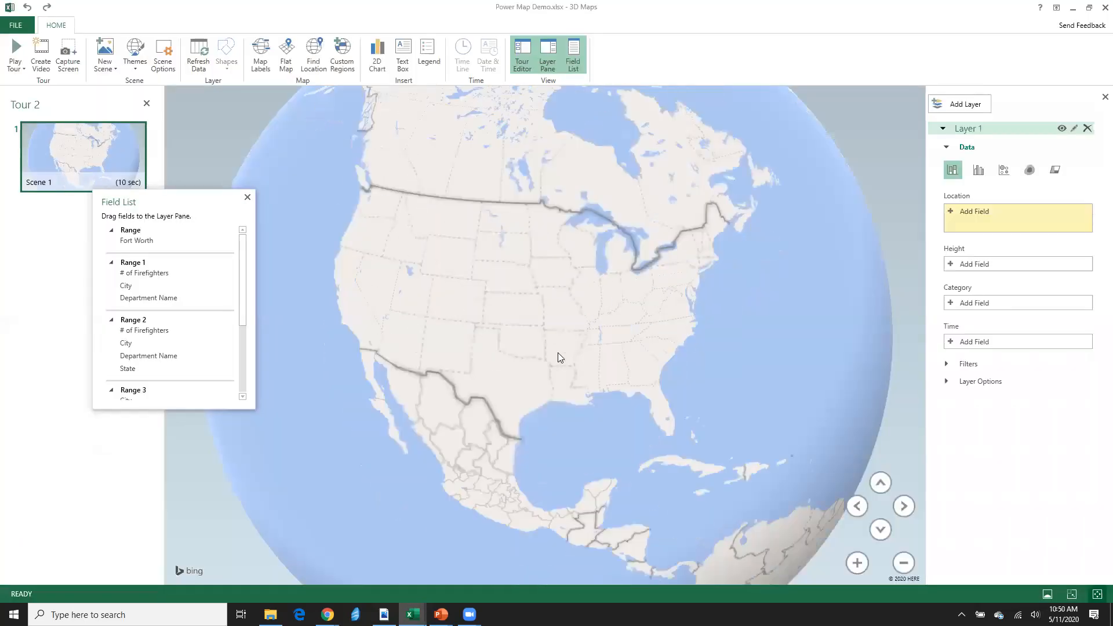
pyautogui.click(977, 218)
pyautogui.scroll(-5, 1009, 279)
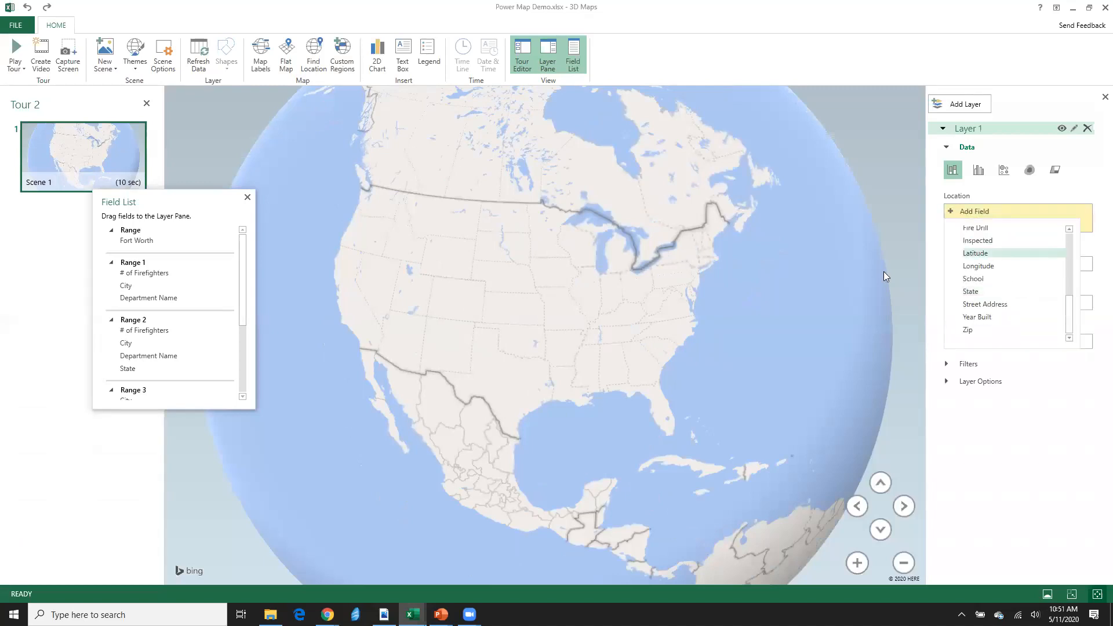
pyautogui.click(975, 253)
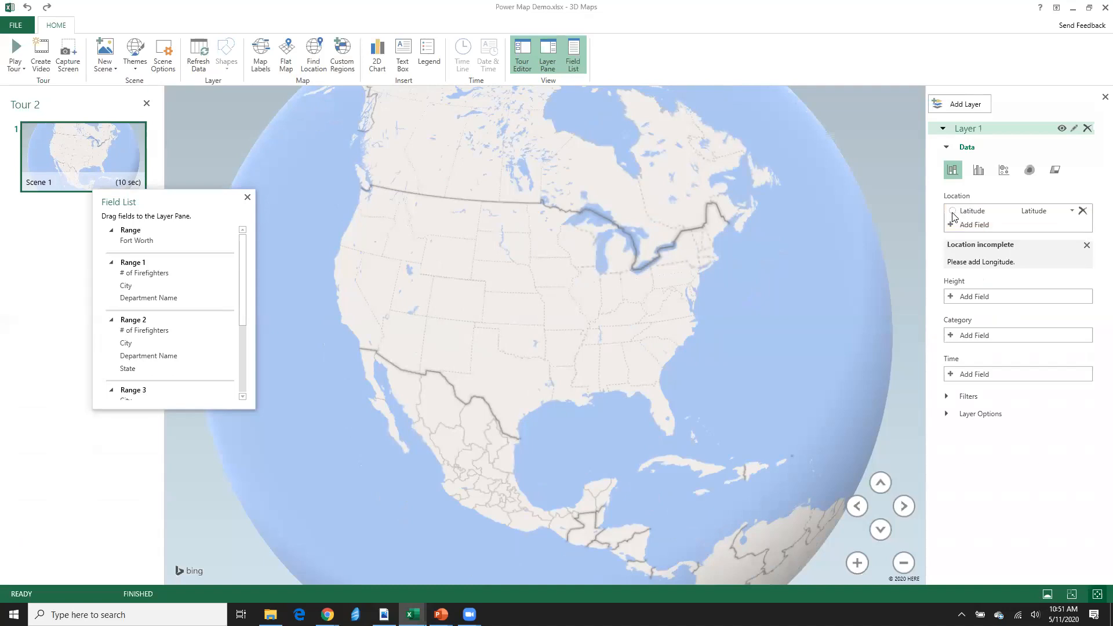
pyautogui.click(248, 197)
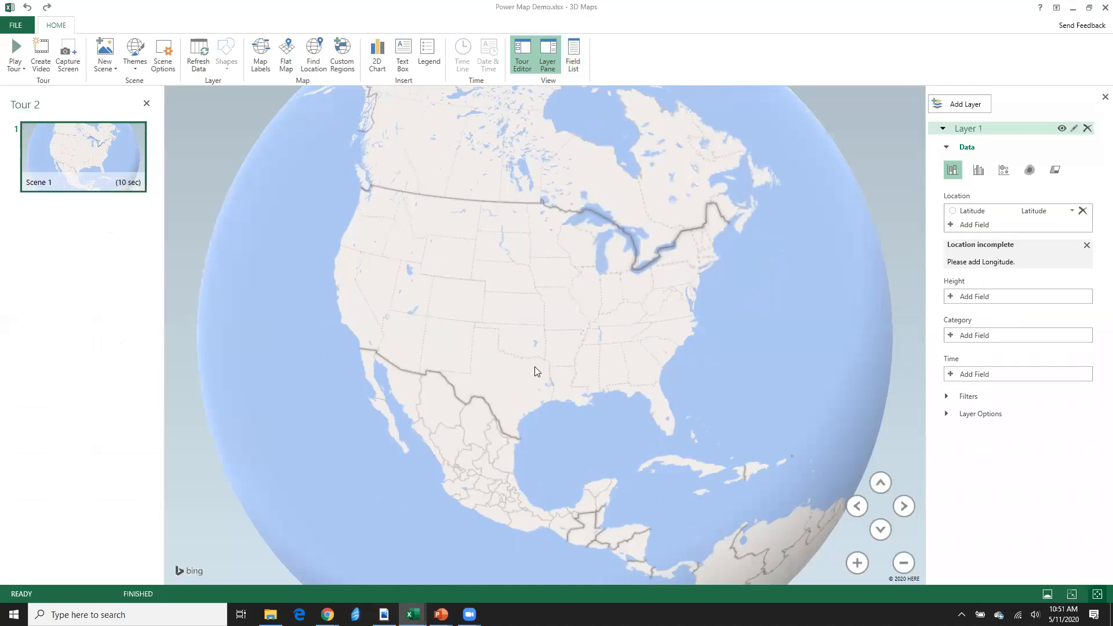
pyautogui.moveTo(561, 329); pyautogui.dragTo(527, 253)
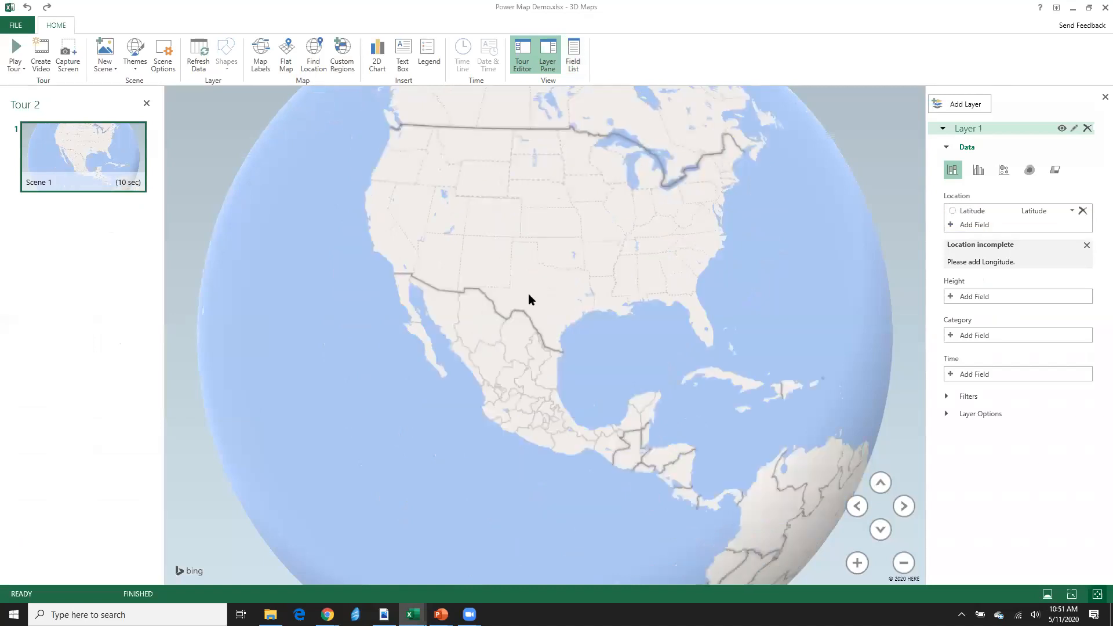
pyautogui.scroll(5, 528, 294)
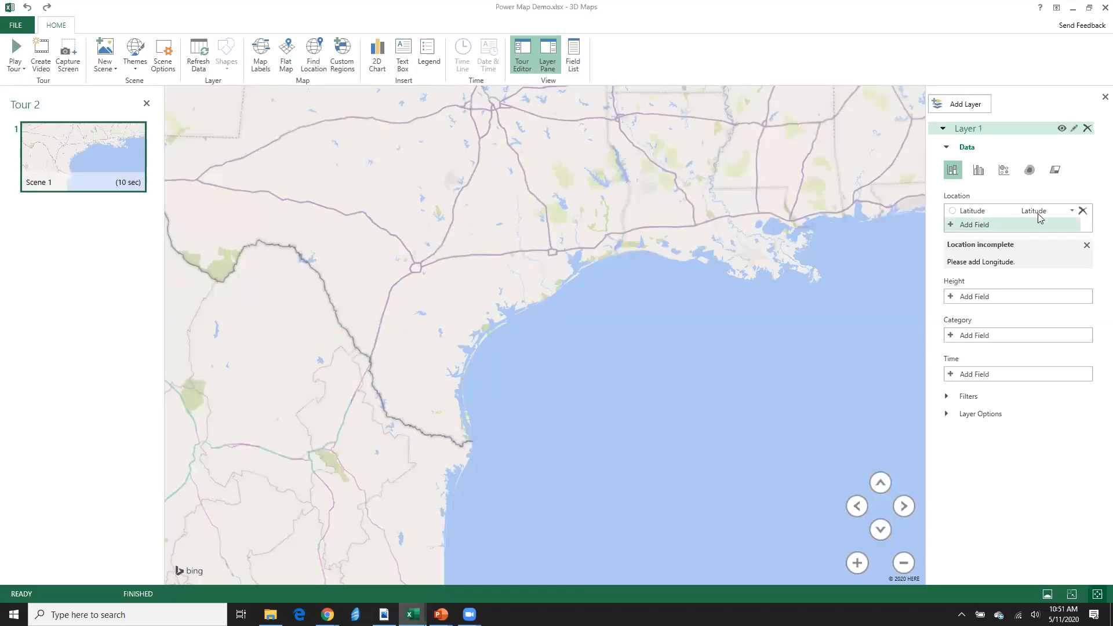
# Remove Latitude from Layer 1's location and add it again from the school data
pyautogui.click(1083, 211)
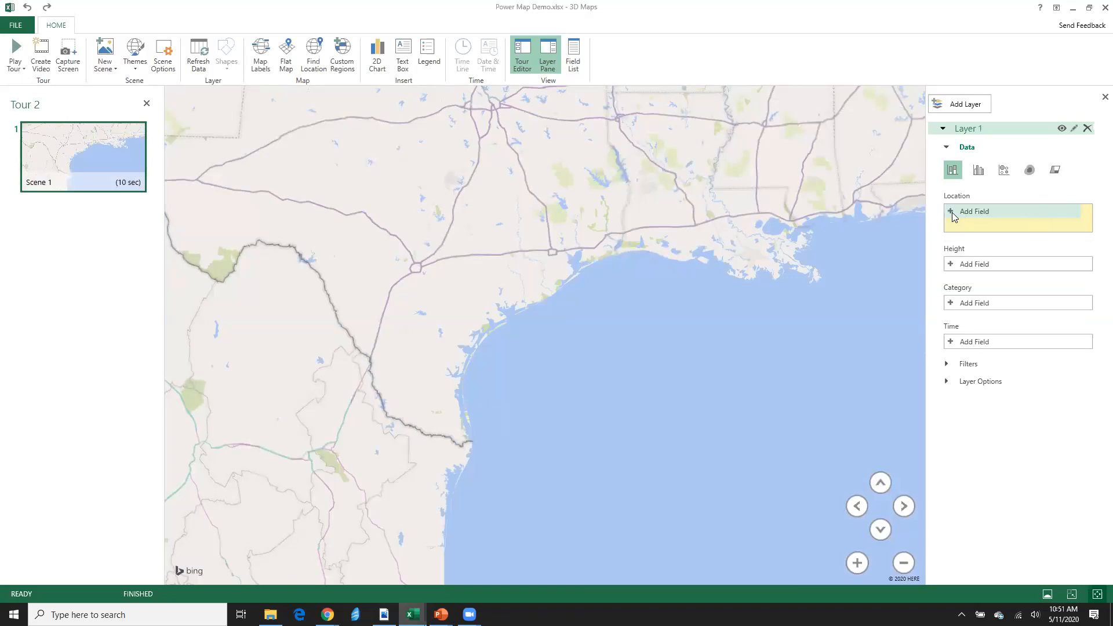
pyautogui.click(954, 212)
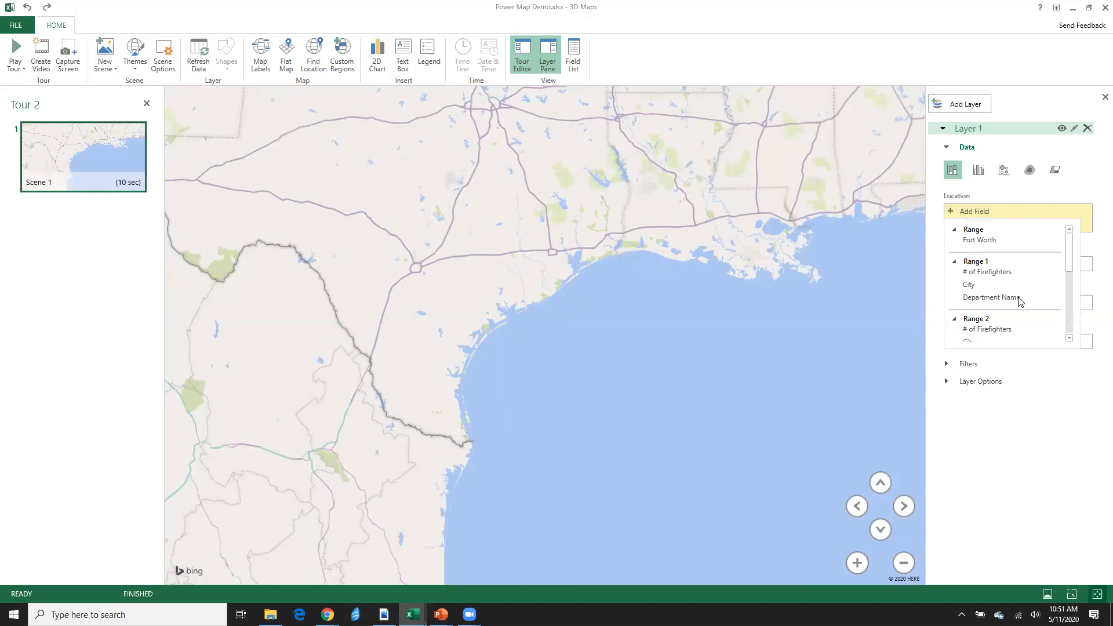
pyautogui.scroll(-5, 1020, 301)
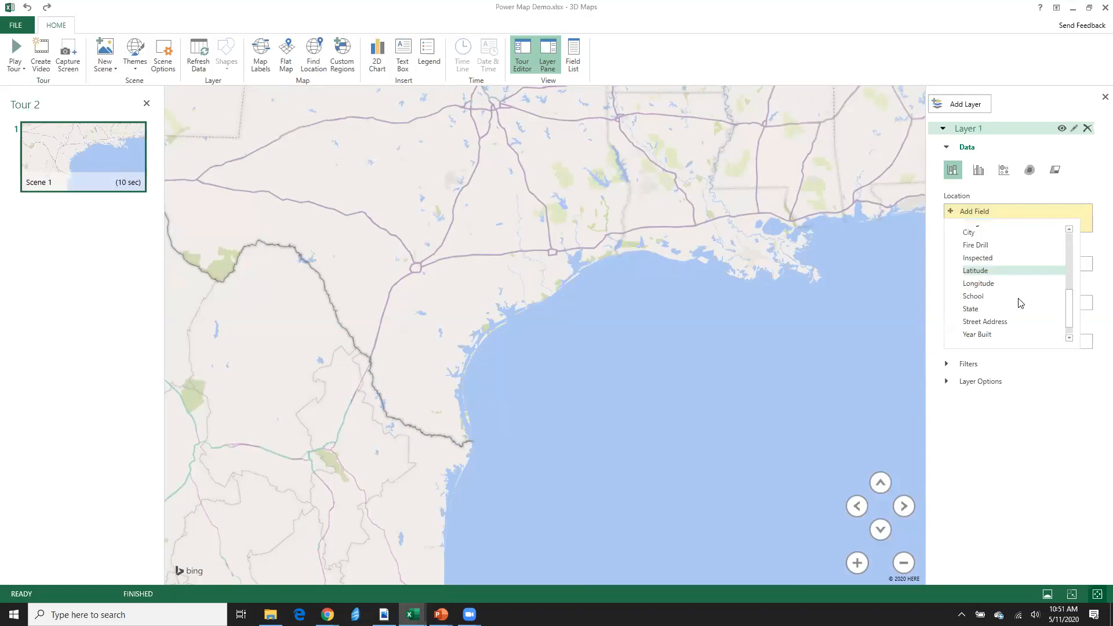
pyautogui.click(976, 271)
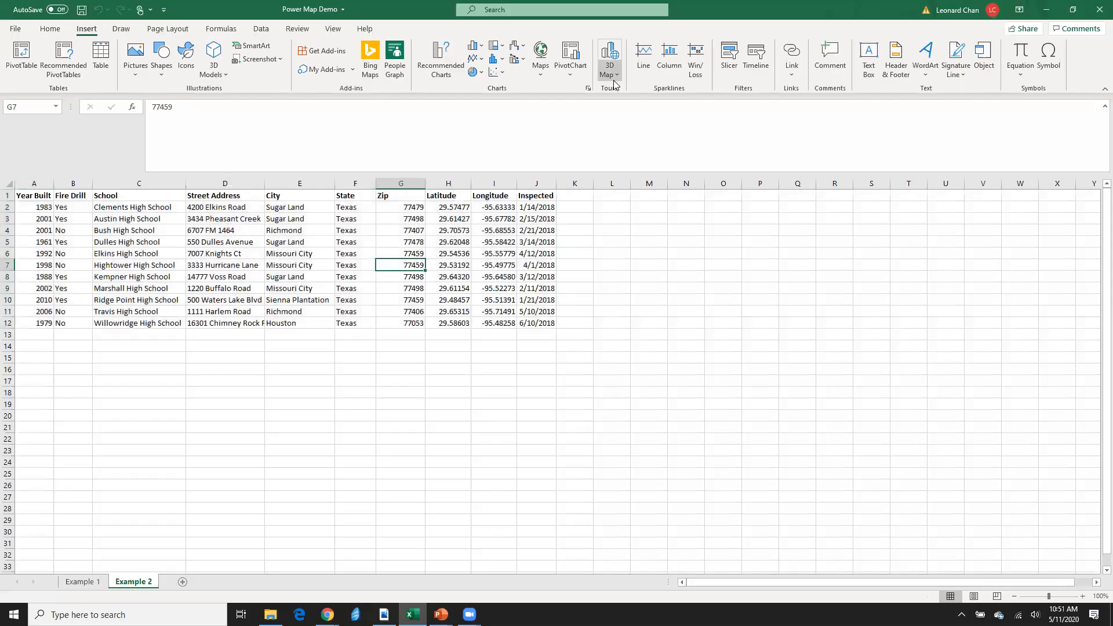
# Delete the saved tours Tour 1 and Tour 2 from the workbook
pyautogui.click(614, 75)
pyautogui.click(648, 92)
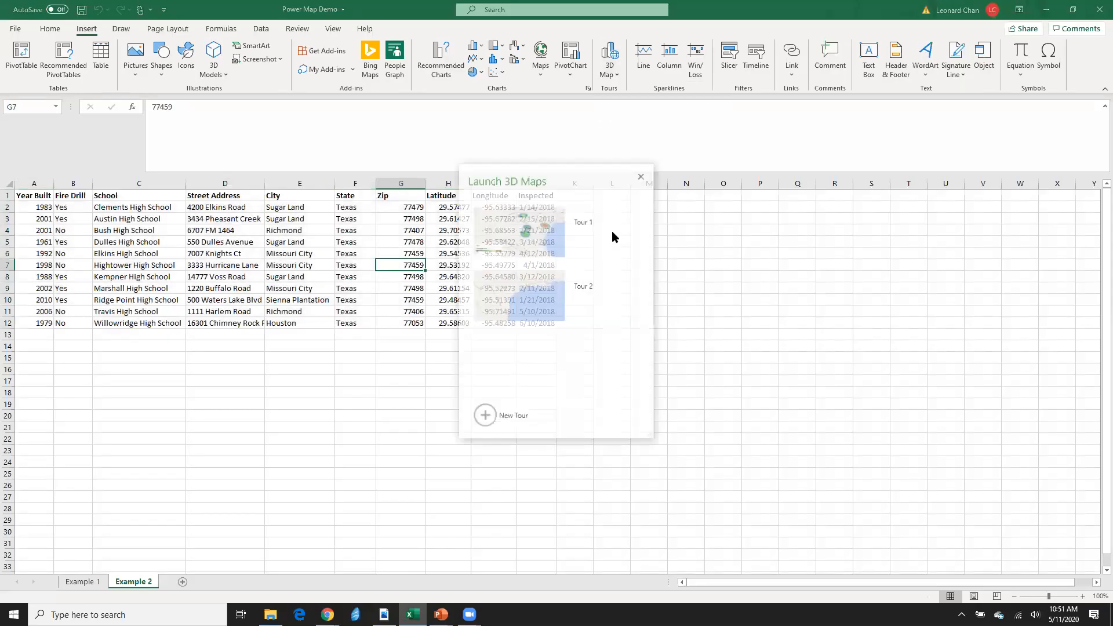
pyautogui.click(634, 209)
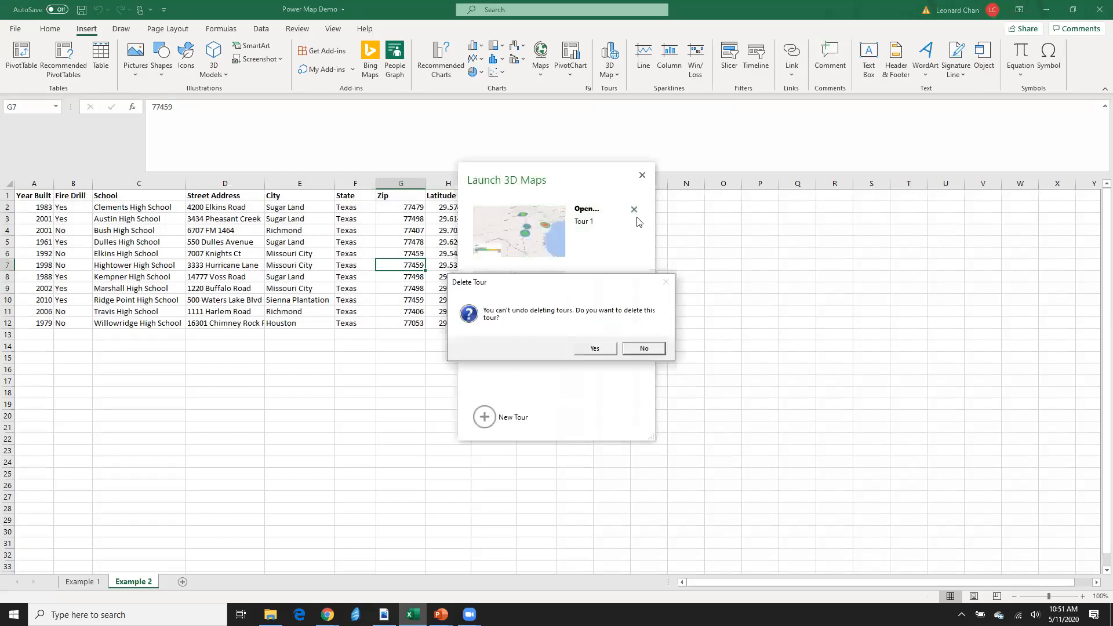
pyautogui.click(606, 348)
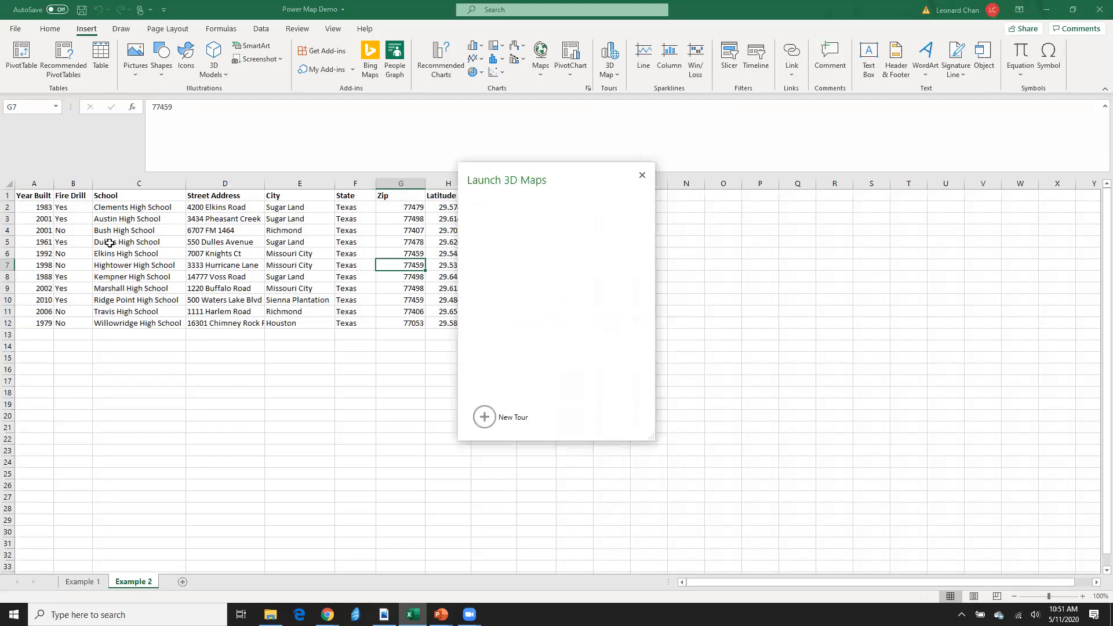
# Select the school table A1:J12 on the Example 2 sheet and launch 3D Maps from it
pyautogui.moveTo(43, 197); pyautogui.dragTo(537, 323)
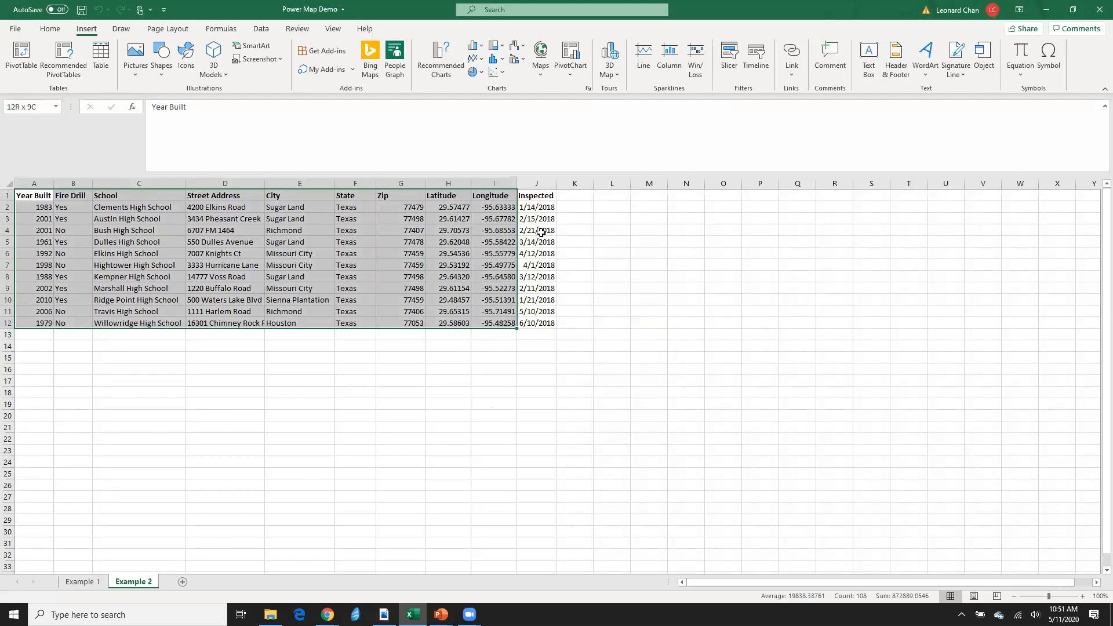
pyautogui.click(613, 75)
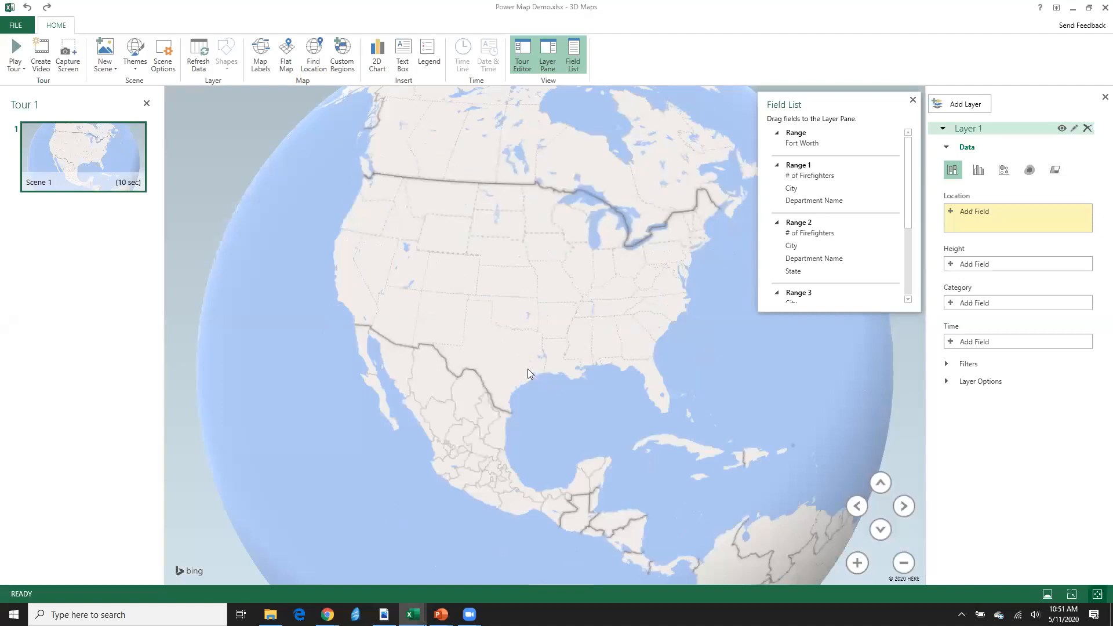
pyautogui.scroll(5, 528, 369)
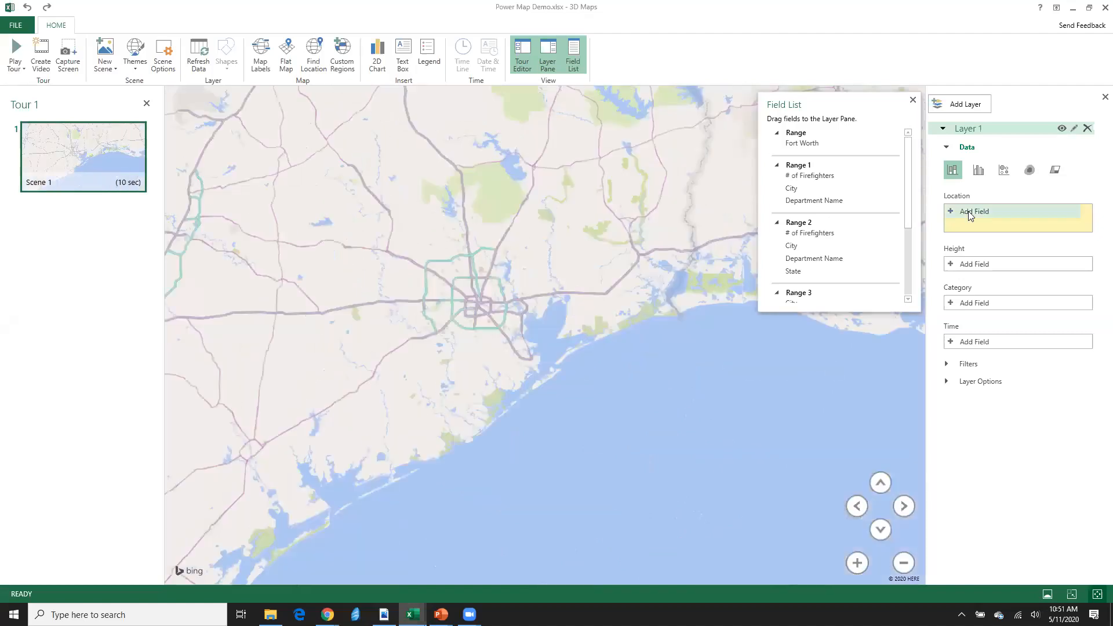
# Set Layer 1's location to the Latitude and Longitude fields of Range 3
pyautogui.click(968, 211)
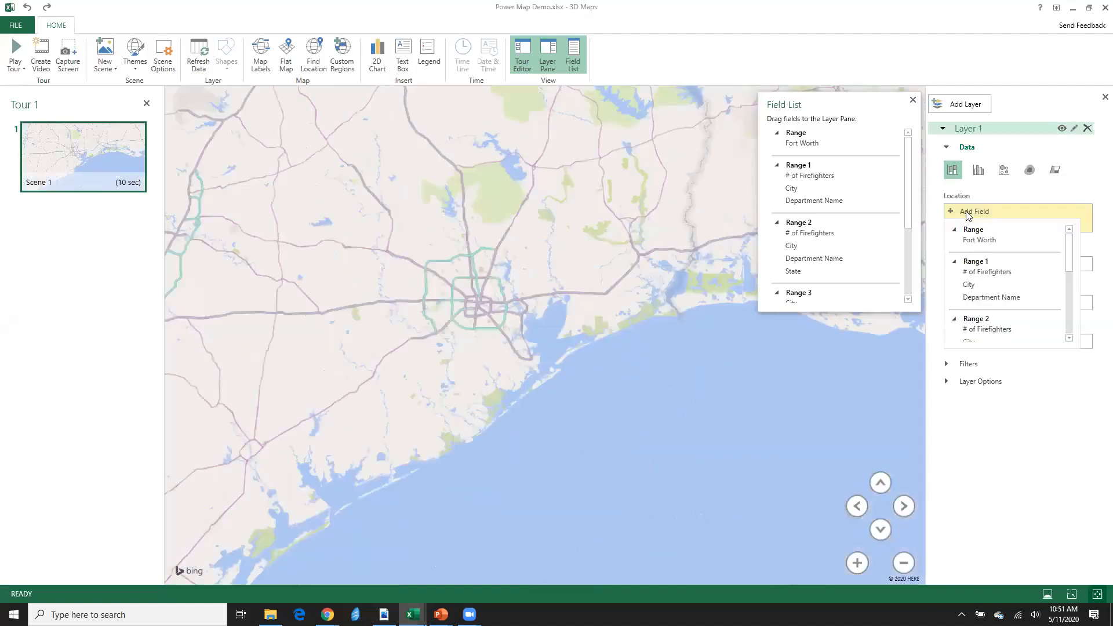
pyautogui.click(906, 264)
pyautogui.scroll(-1, 804, 212)
pyautogui.moveTo(798, 216); pyautogui.dragTo(1002, 218)
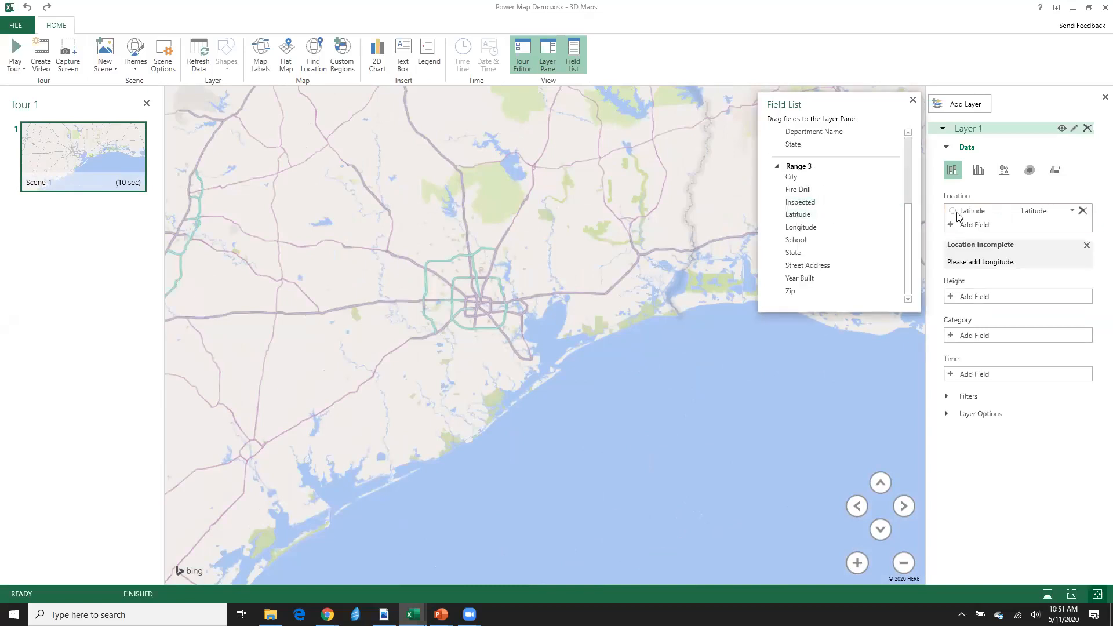
pyautogui.moveTo(810, 227); pyautogui.dragTo(1005, 229)
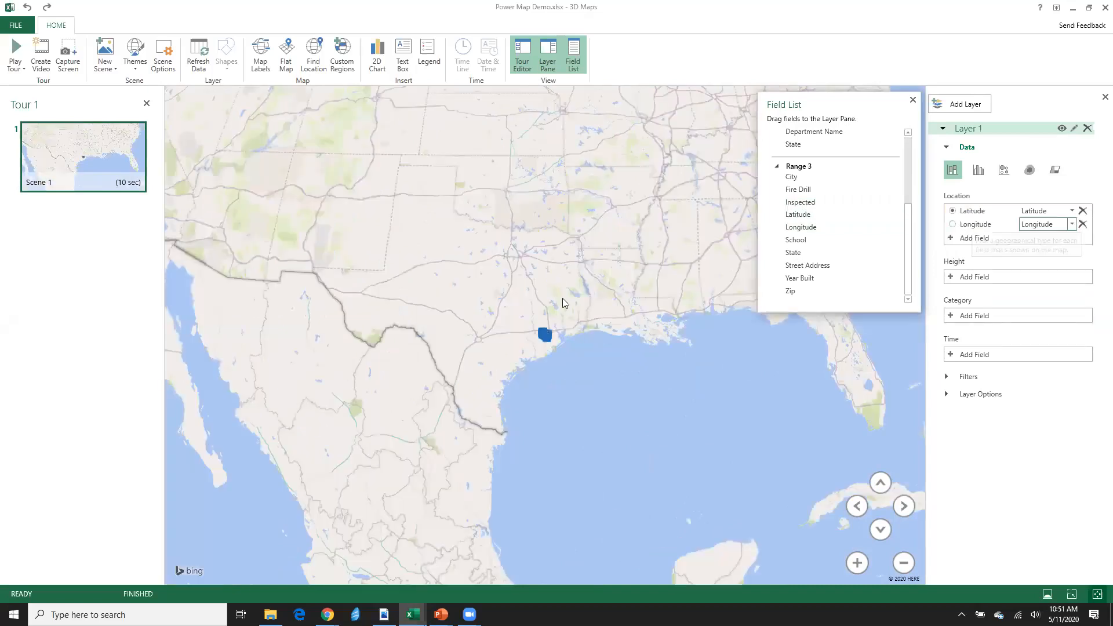
# Set Fire Drill as Layer 1's category for the mapped schools
pyautogui.scroll(5, 499, 370)
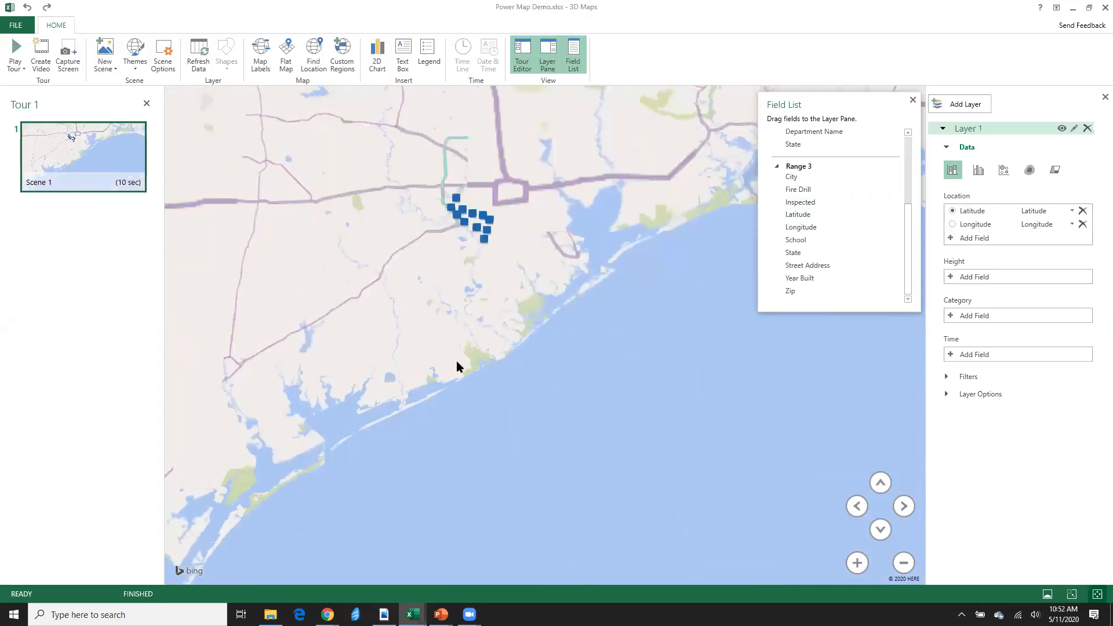
pyautogui.scroll(3, 479, 391)
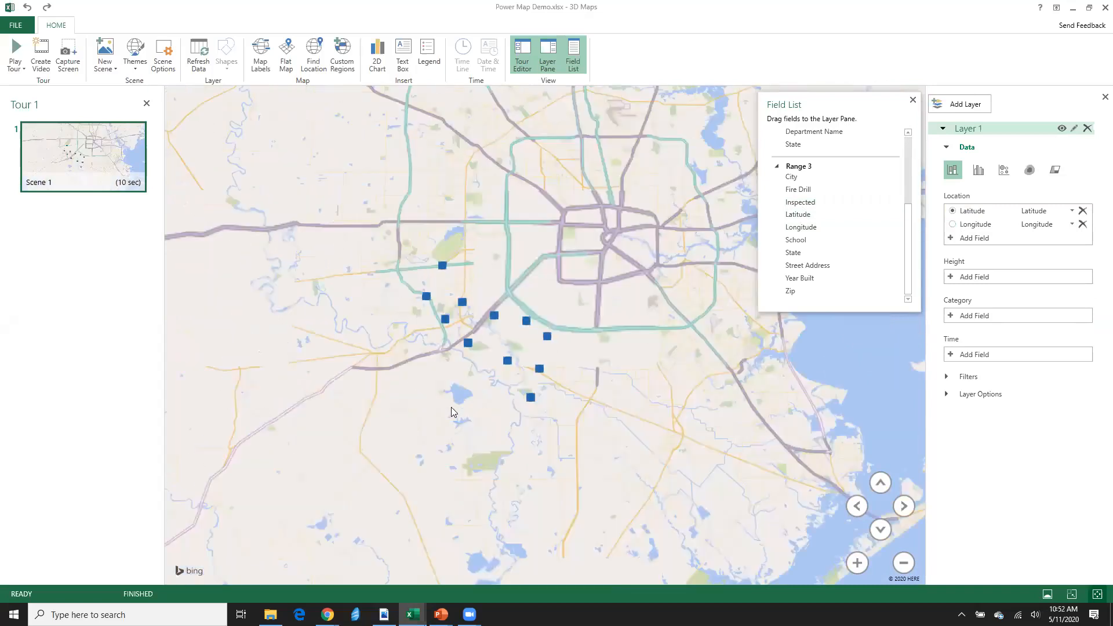
pyautogui.scroll(2, 471, 405)
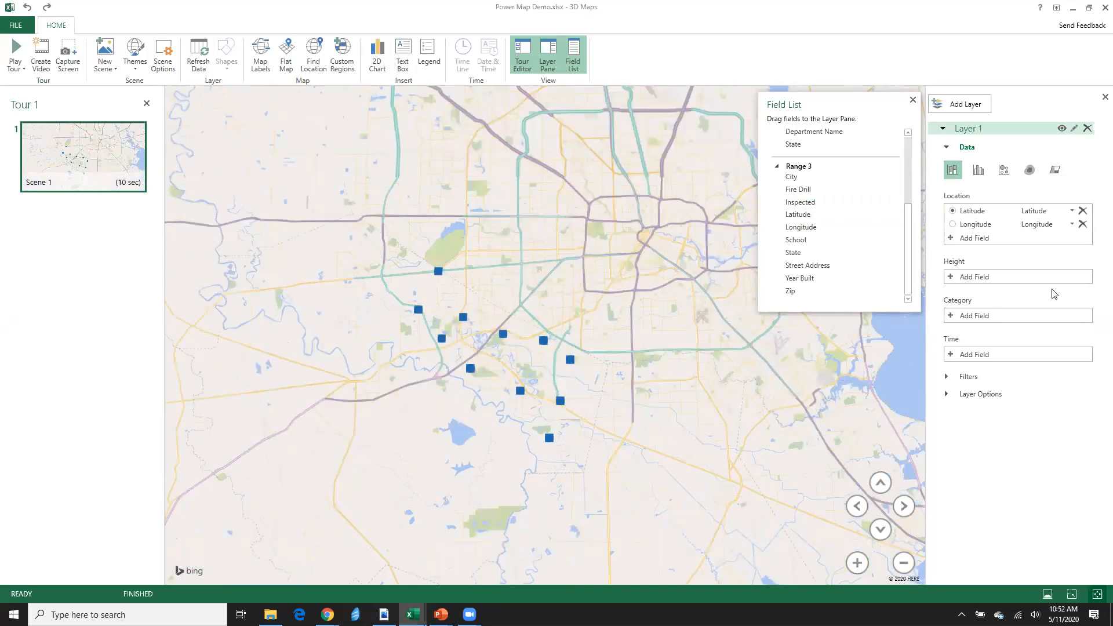
pyautogui.click(1003, 277)
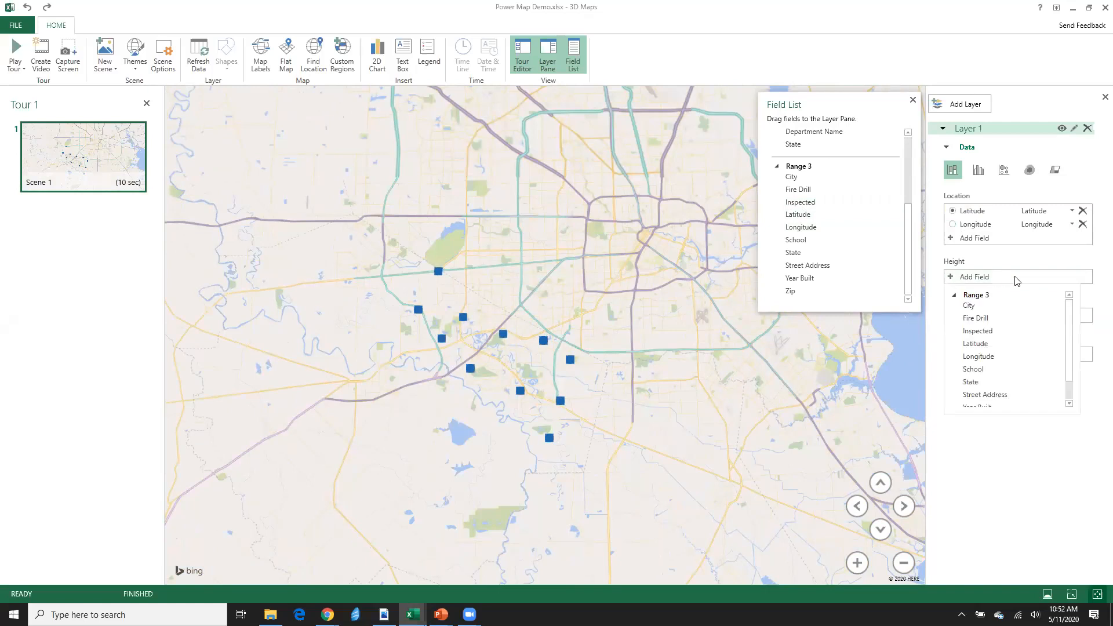
pyautogui.click(1017, 279)
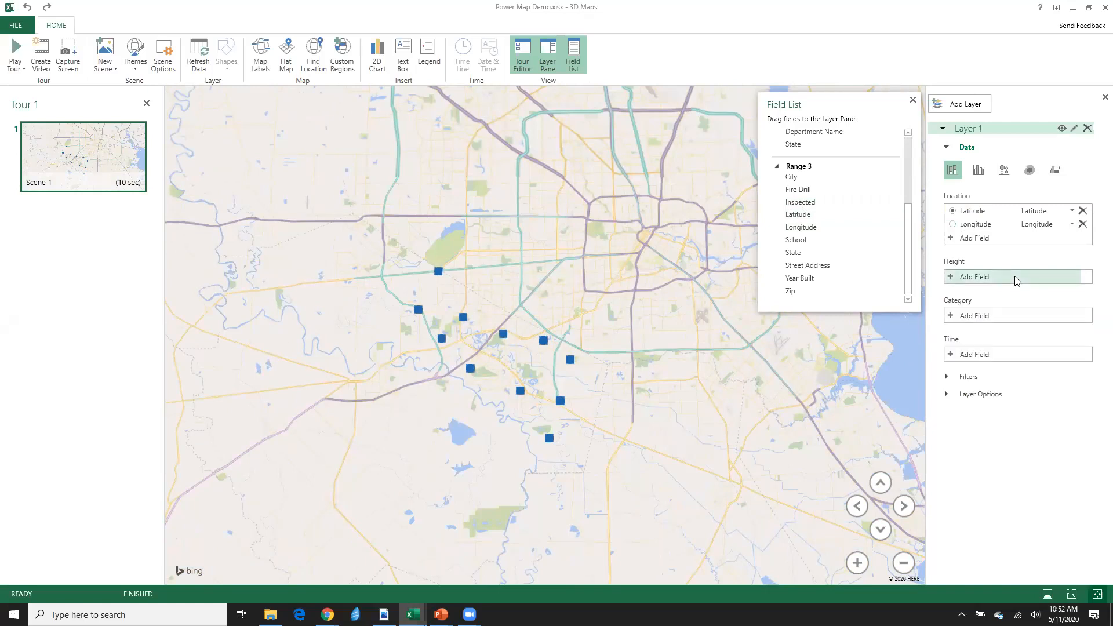
pyautogui.click(1014, 351)
pyautogui.click(1012, 357)
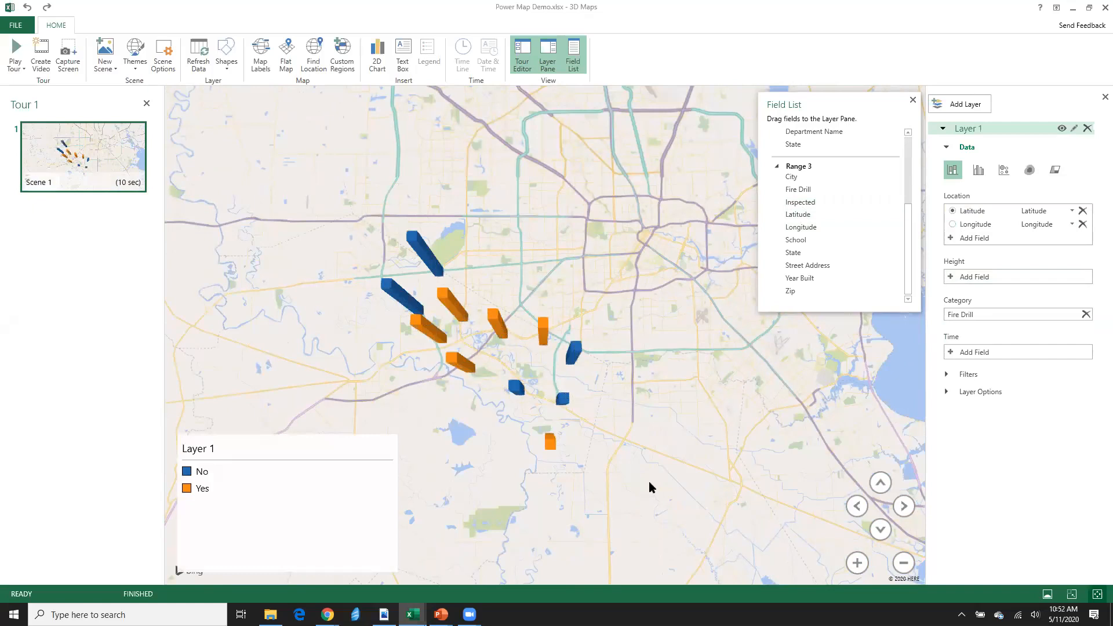
# Try the bubble visualization for Layer 1 and restore the column visualization
pyautogui.click(1004, 171)
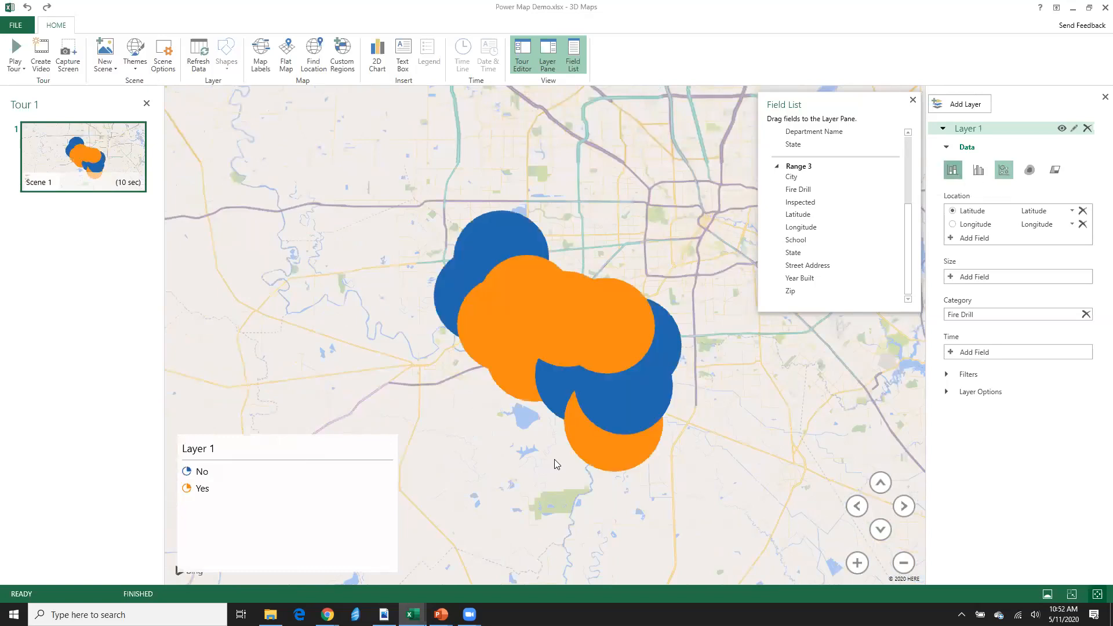
pyautogui.hotkey('ctrl', 'z')
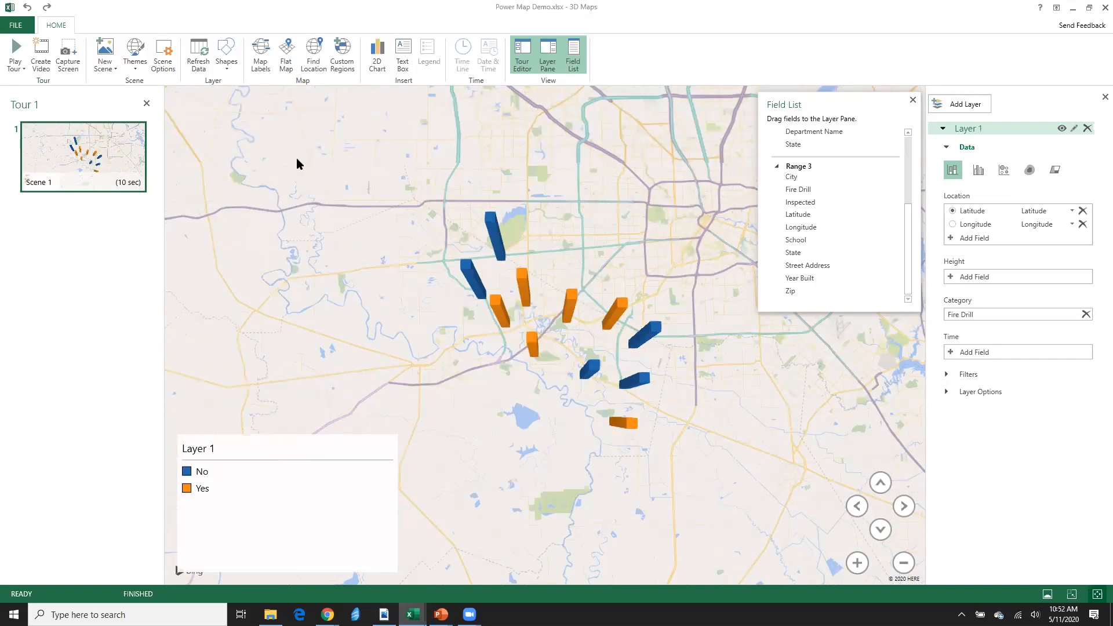
pyautogui.click(232, 533)
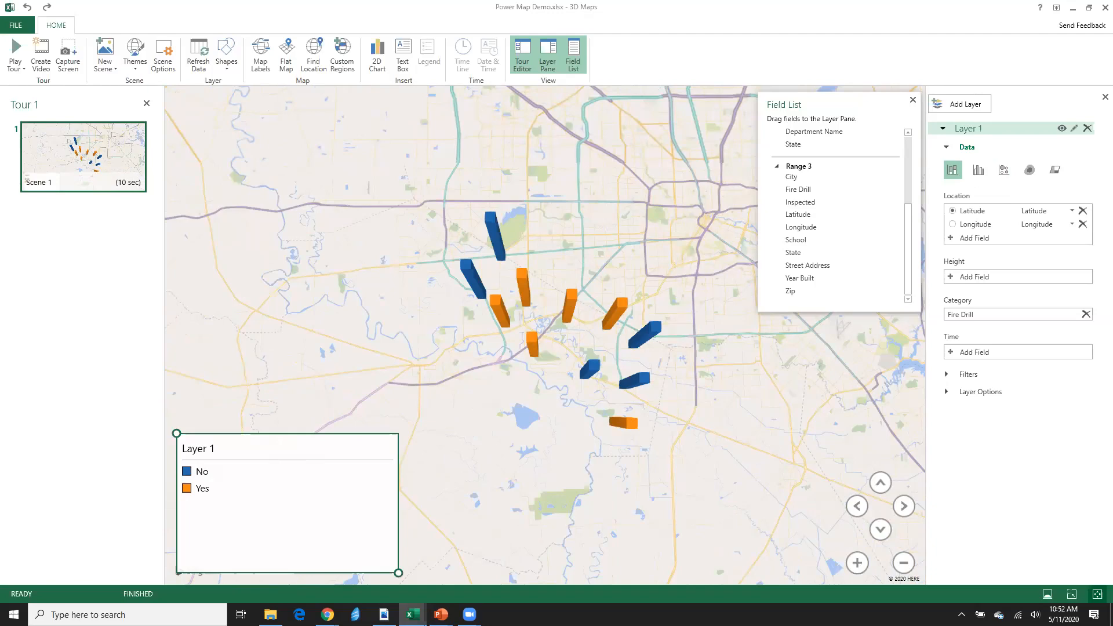
# Check the Inspected column in the Example 2 worksheet and add Inspected as Layer 1's time field
pyautogui.moveTo(413, 615)
pyautogui.click(351, 565)
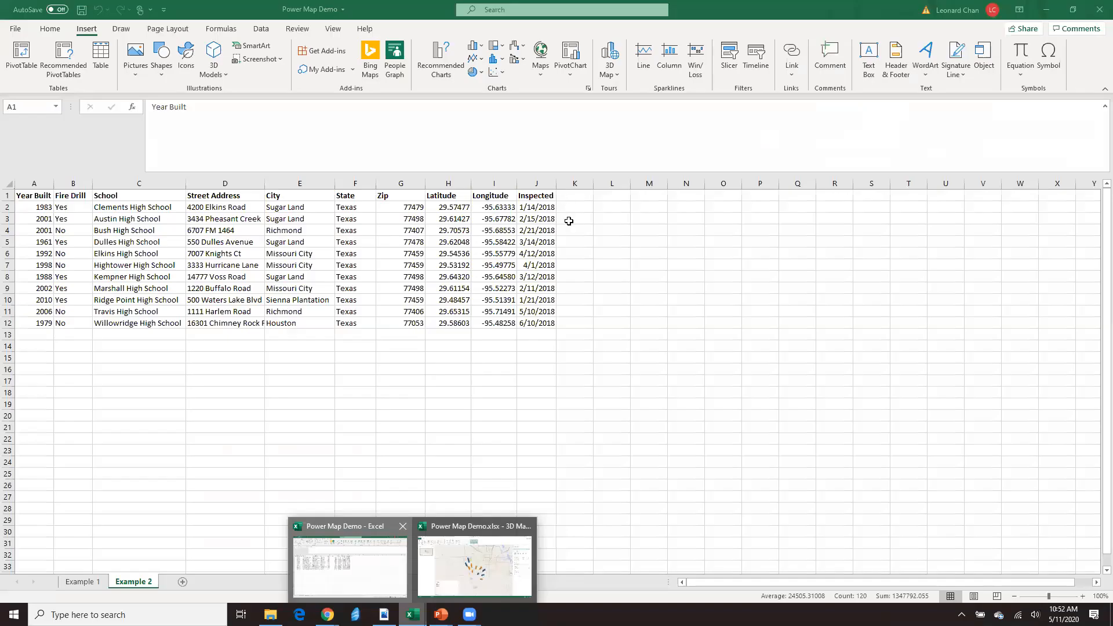
pyautogui.click(569, 221)
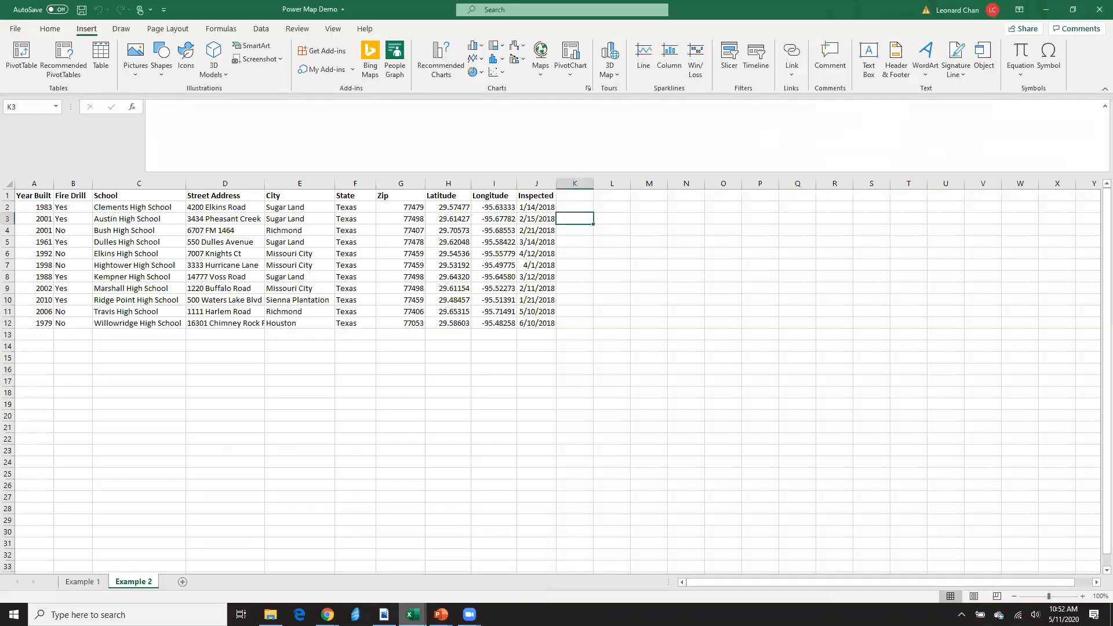
pyautogui.hotkey('alt', 'Tab')
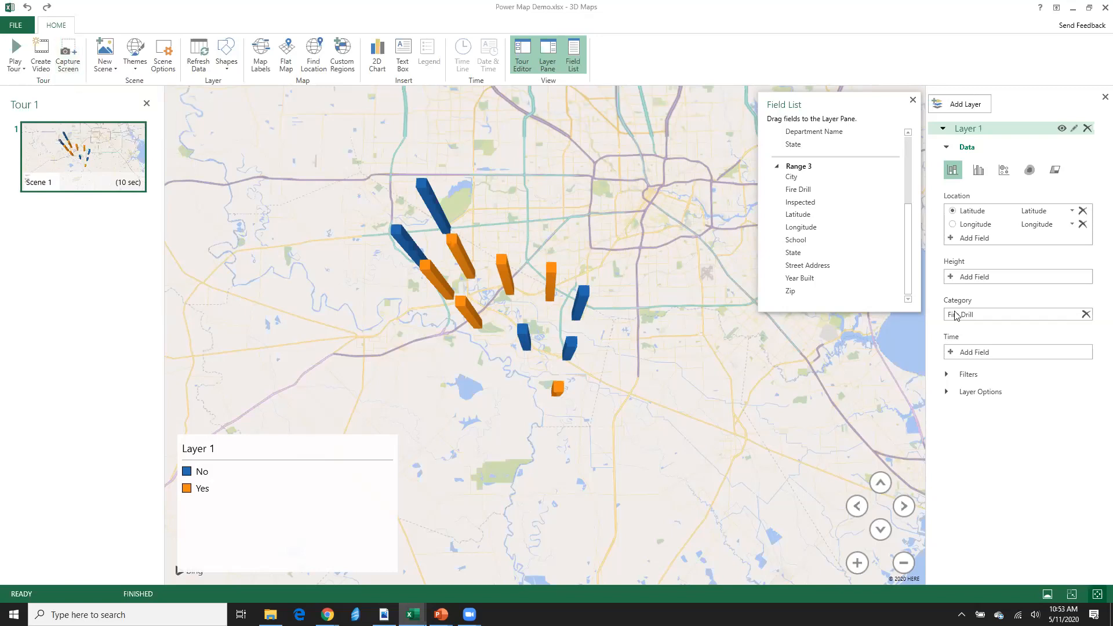
pyautogui.click(1001, 353)
pyautogui.click(977, 382)
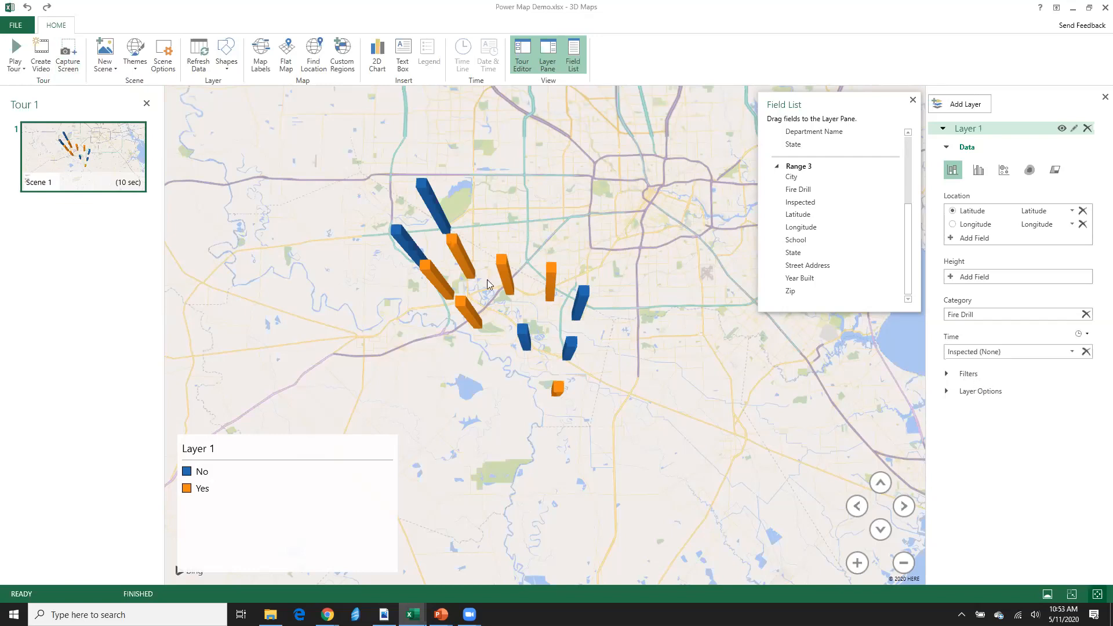
# Play the tour to view the school inspections over time and return to the map editor
pyautogui.click(18, 55)
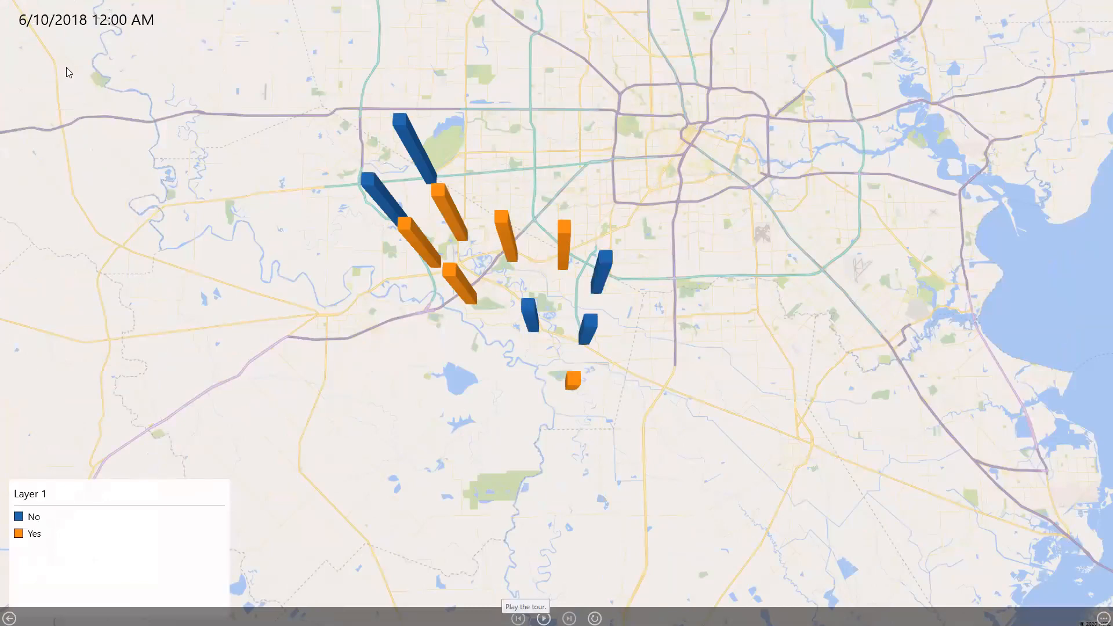
pyautogui.press('Escape')
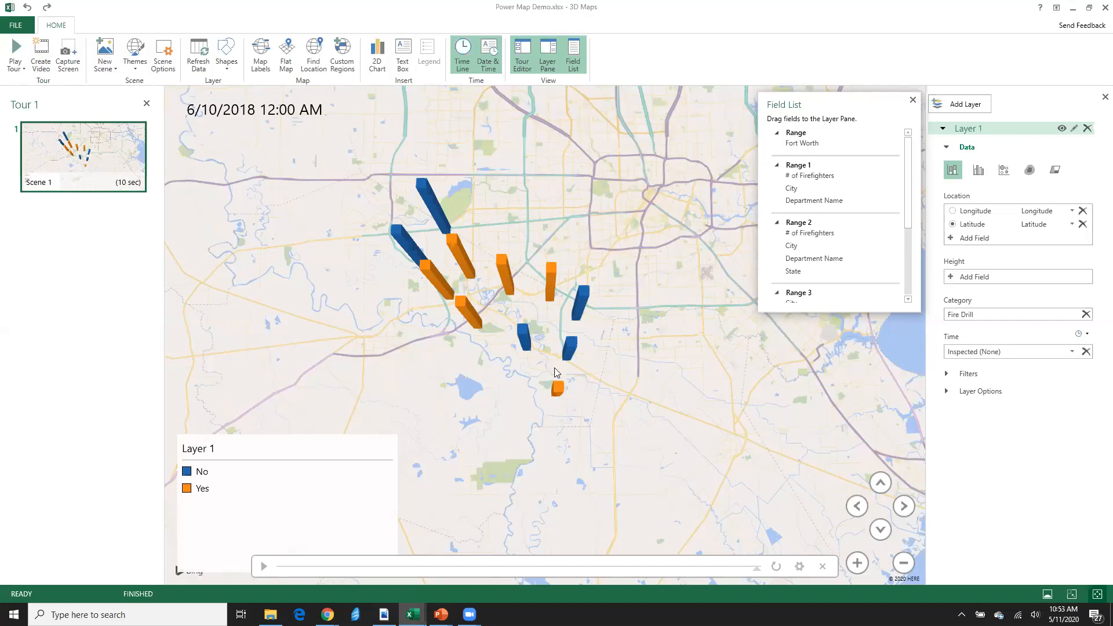
pyautogui.moveTo(554, 367); pyautogui.dragTo(563, 357)
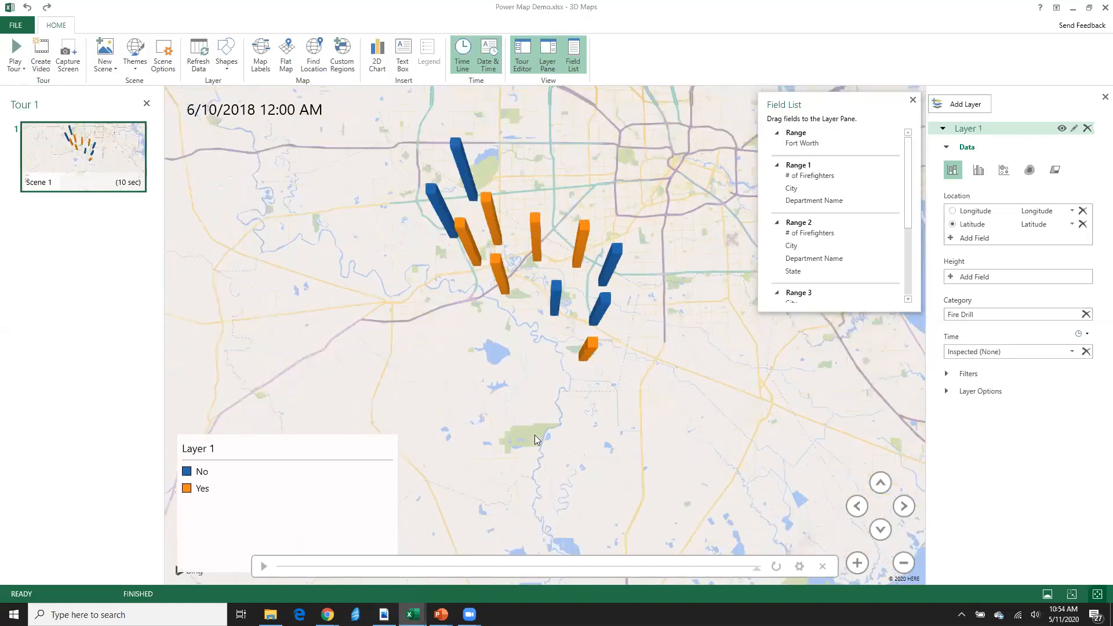